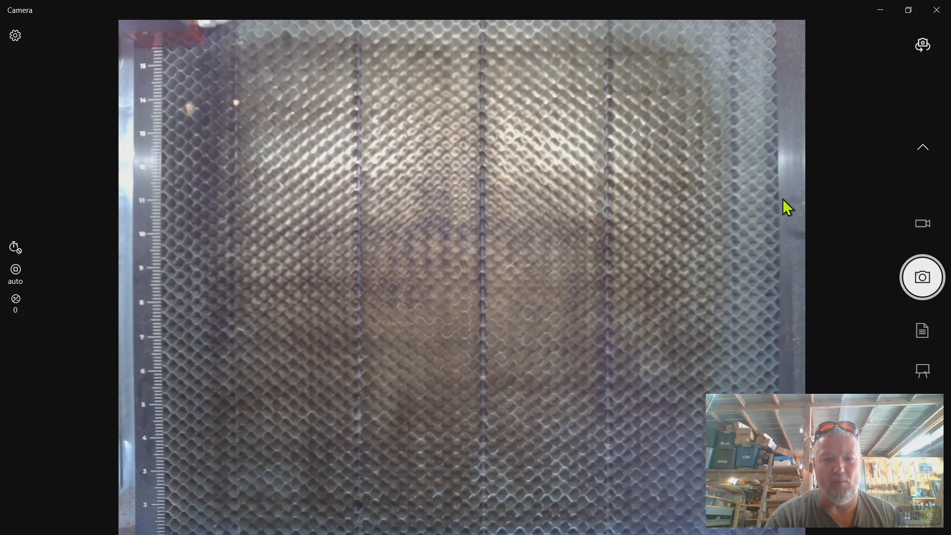
Close the Camera app, switch to LightBurn and start the camera lens calibration
click(937, 10)
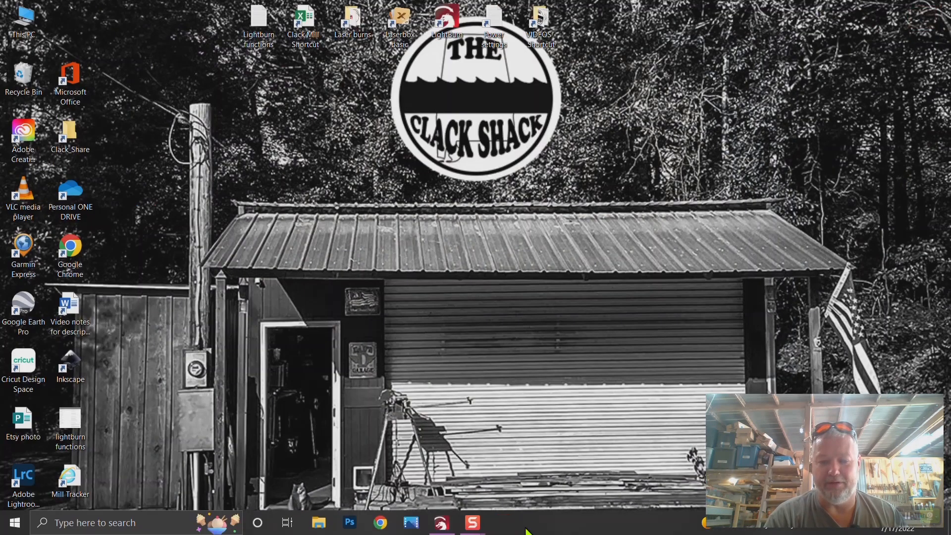
click(441, 523)
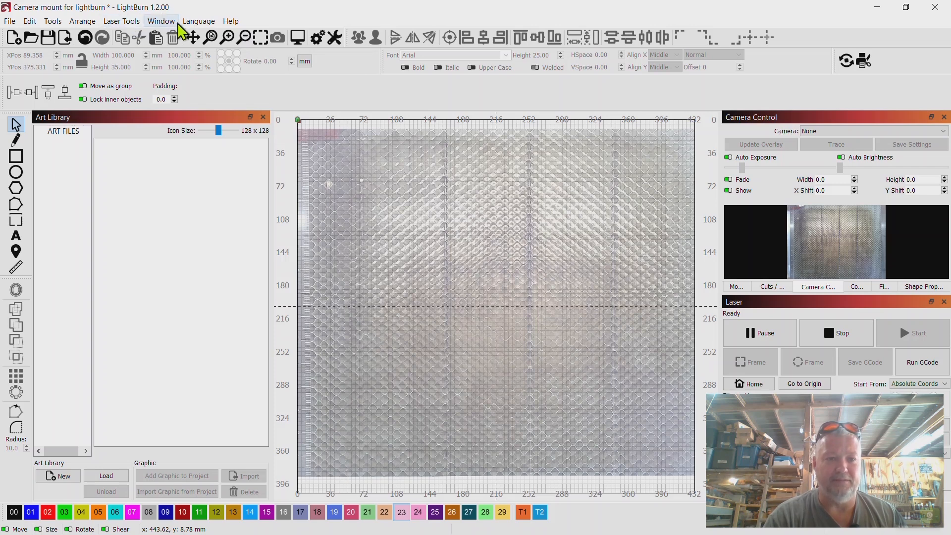
click(131, 21)
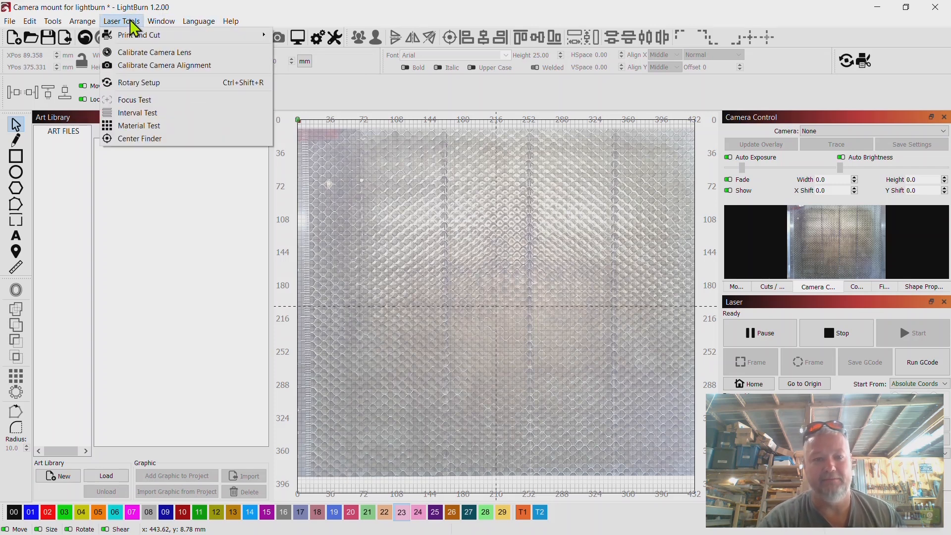
click(156, 53)
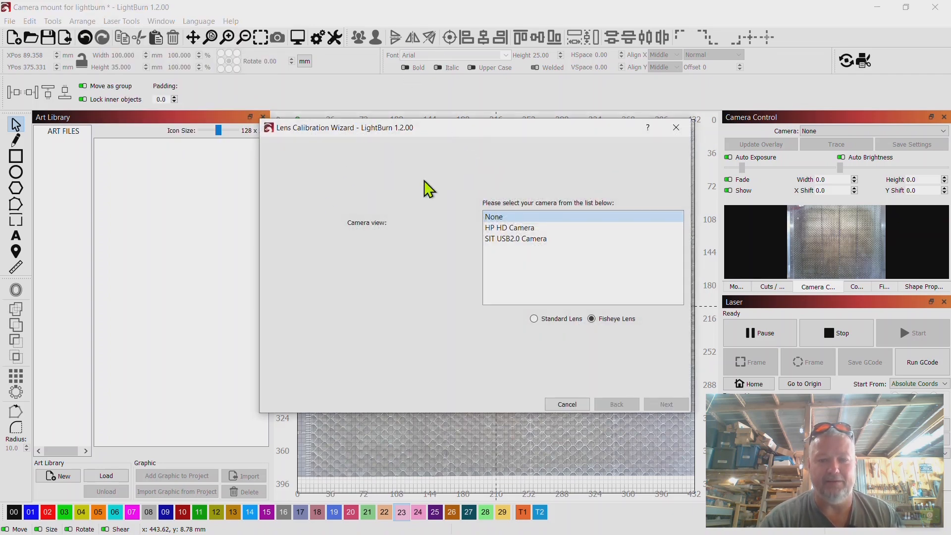
Choose the SIT USB2.0 Camera with the Standard Lens option and continue to the pattern captures
click(515, 239)
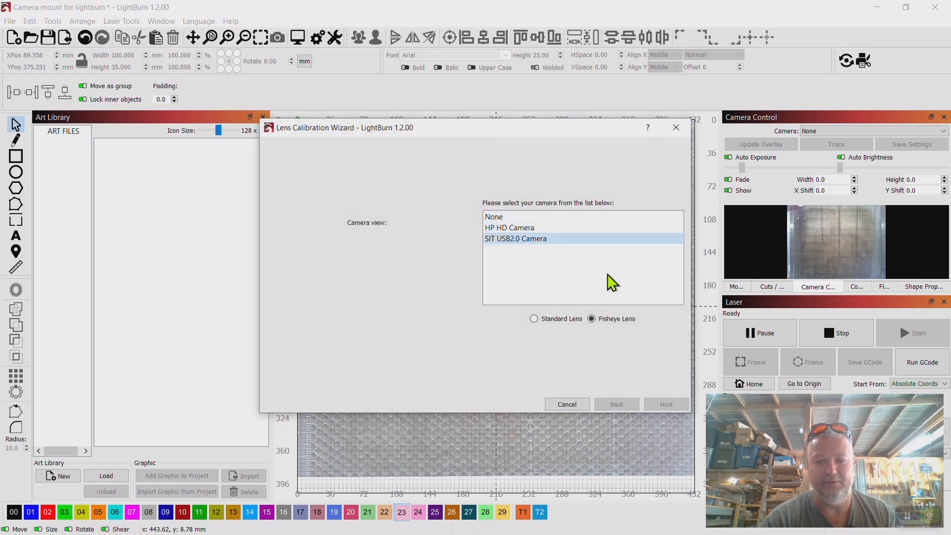
click(517, 300)
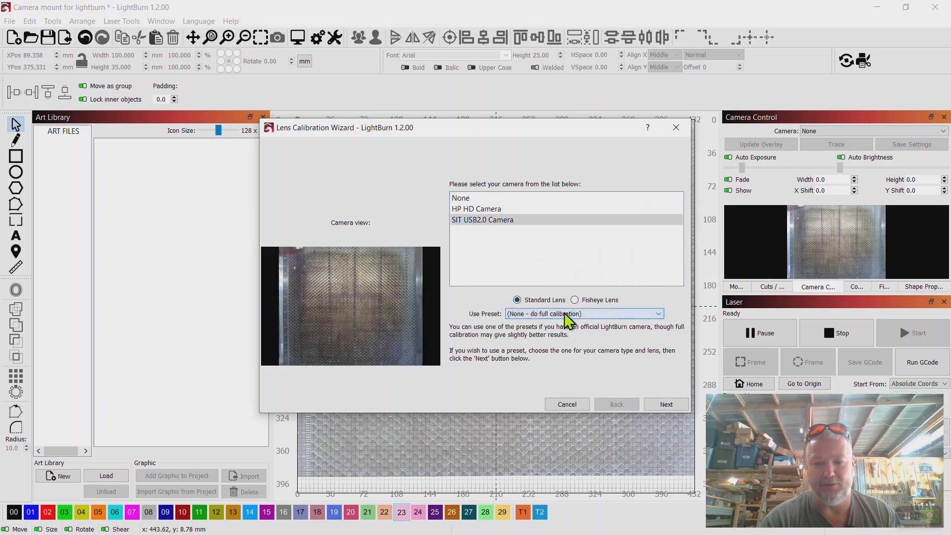
click(666, 406)
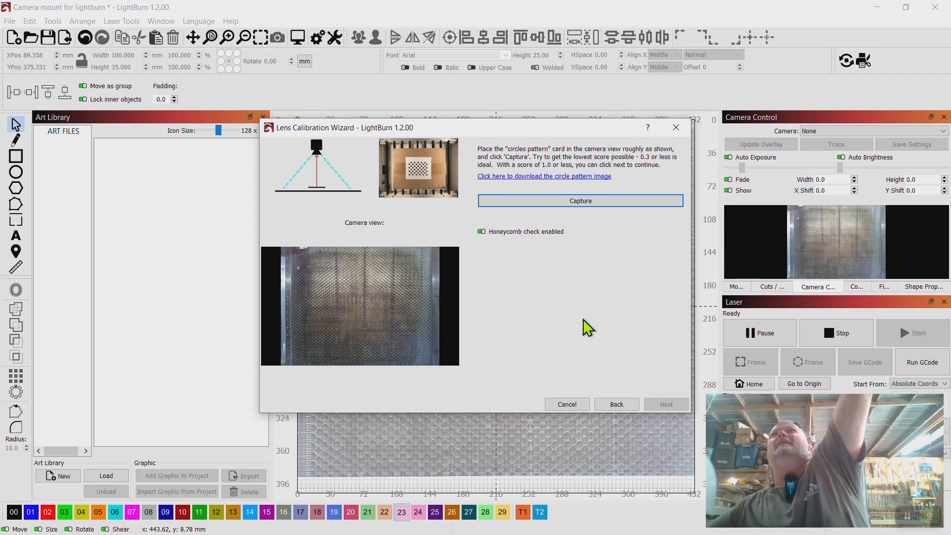
Capture the circles pattern card at the center of the laser bed with the honeycomb check off, recapturing for a lower score, and accept it
click(592, 201)
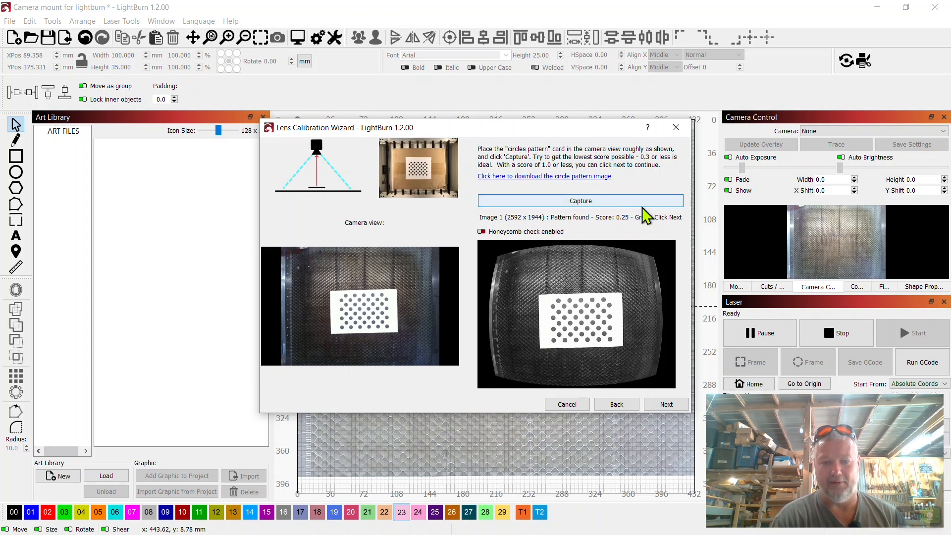
click(610, 202)
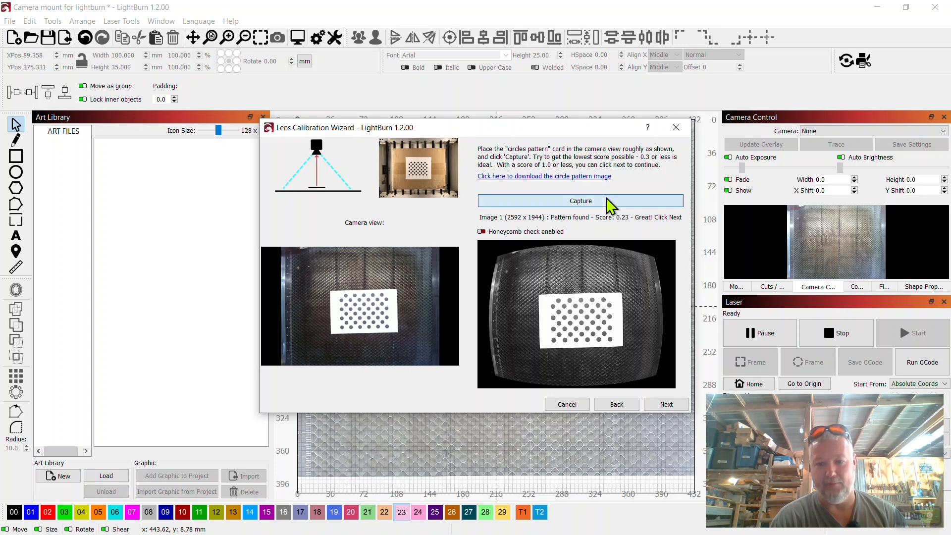
click(610, 202)
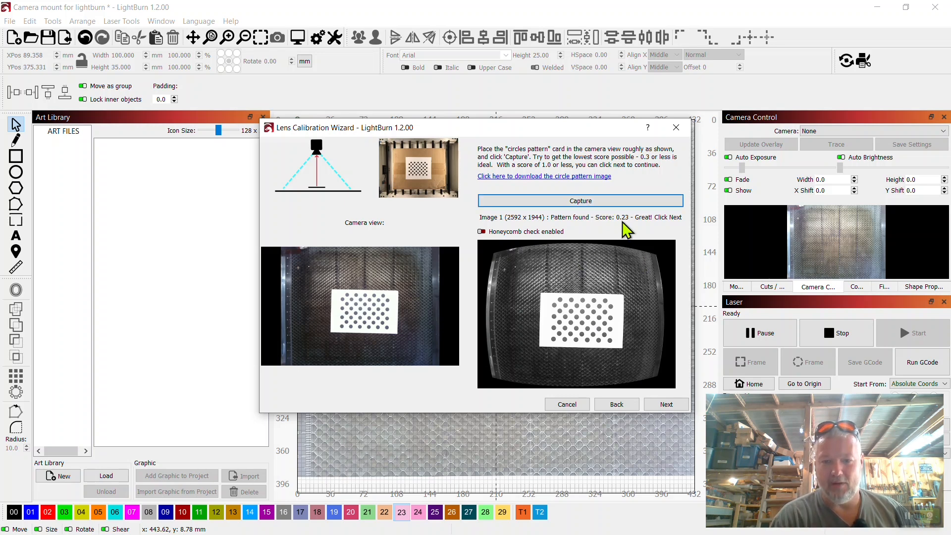
click(667, 405)
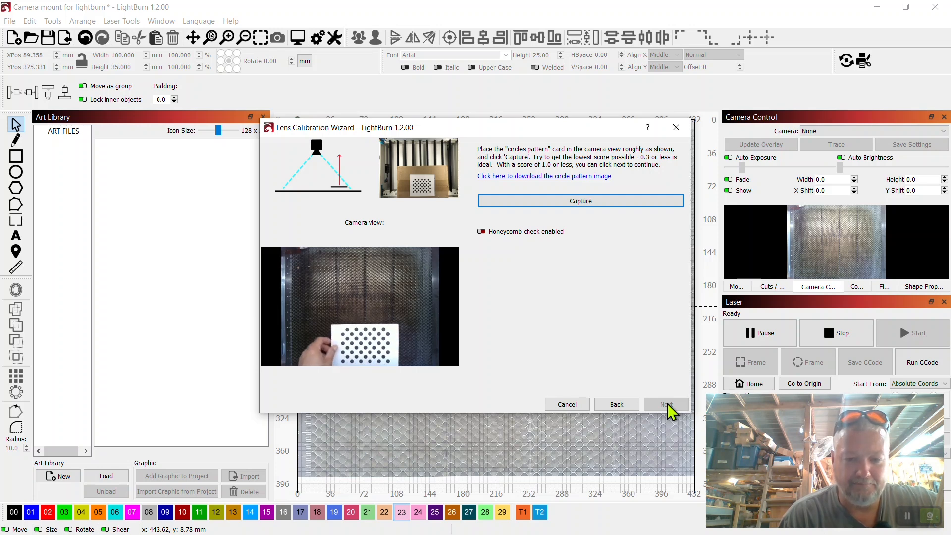
Capture and accept the circles pattern card at the bottom-center, middle-left, middle-right and top-center of the laser bed
click(586, 208)
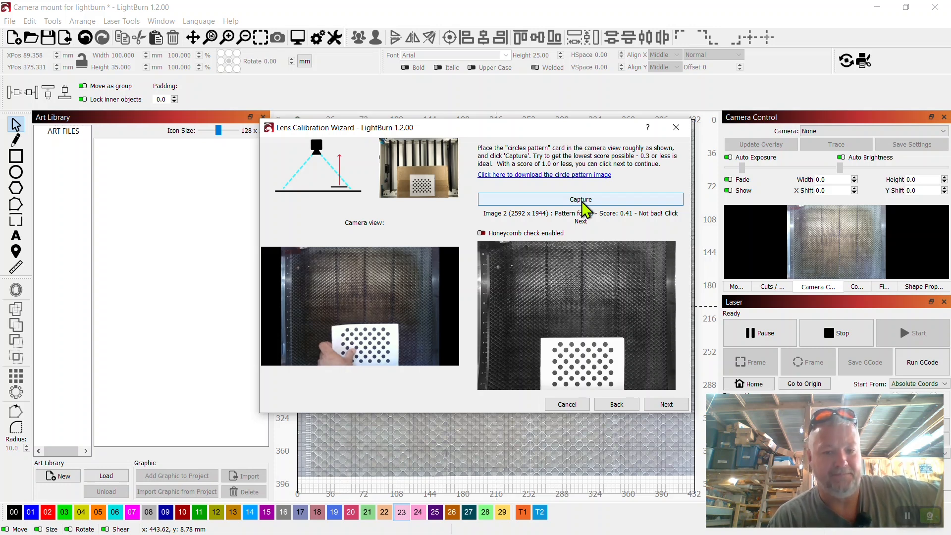
click(667, 405)
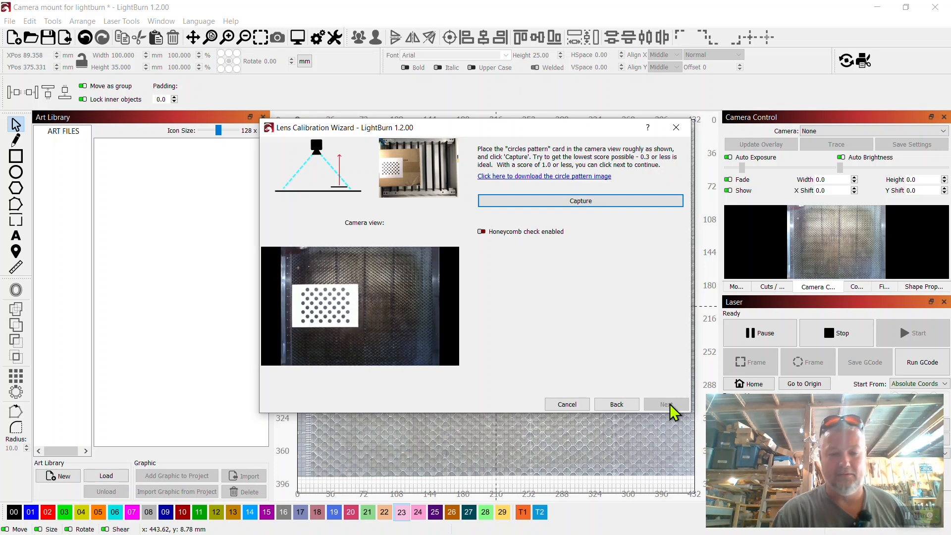
click(614, 209)
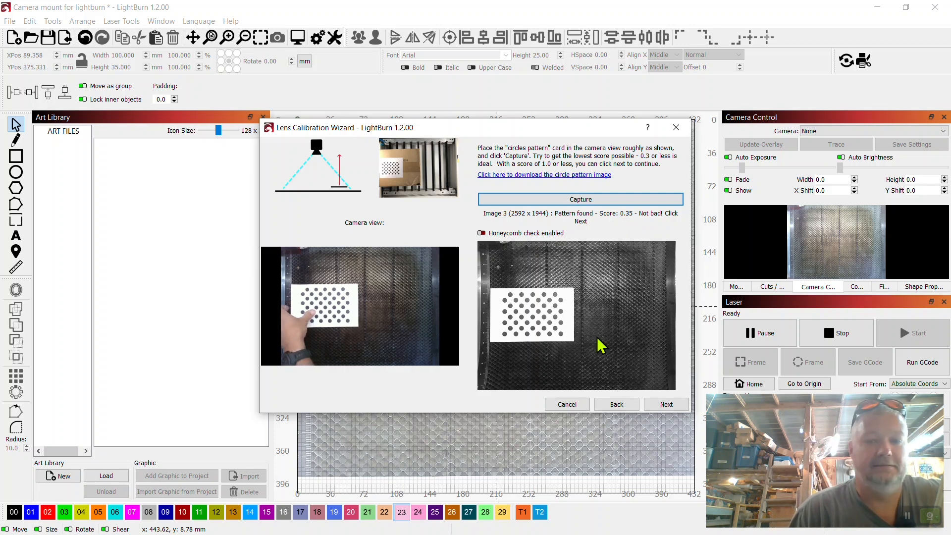
click(666, 405)
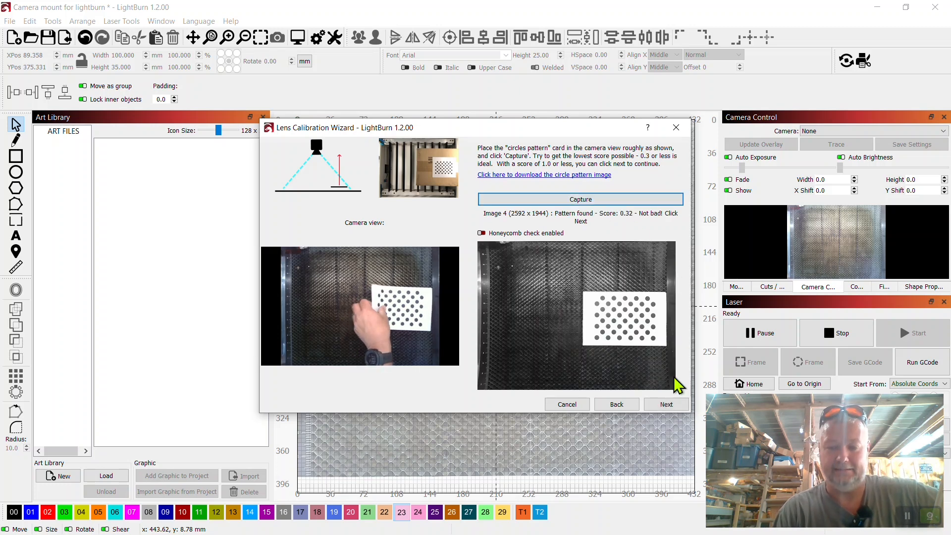
click(669, 405)
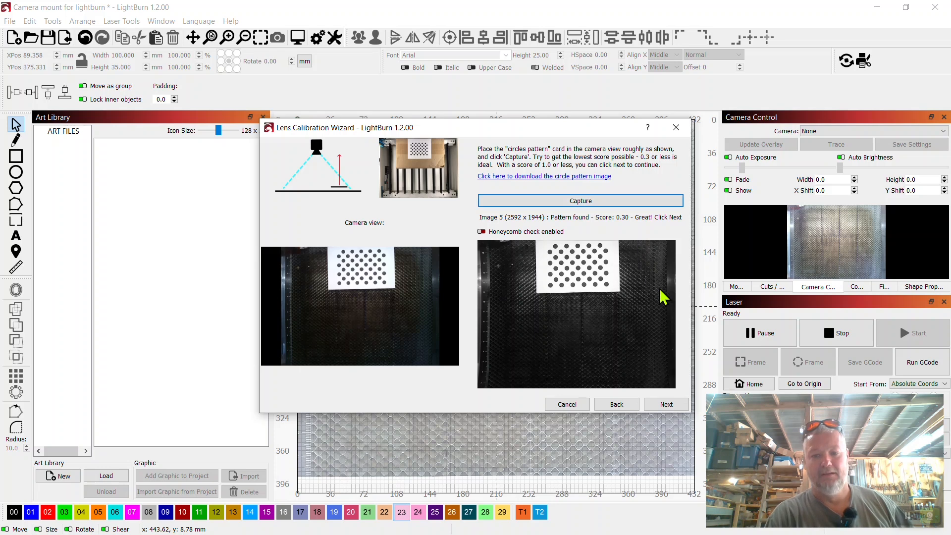
click(664, 405)
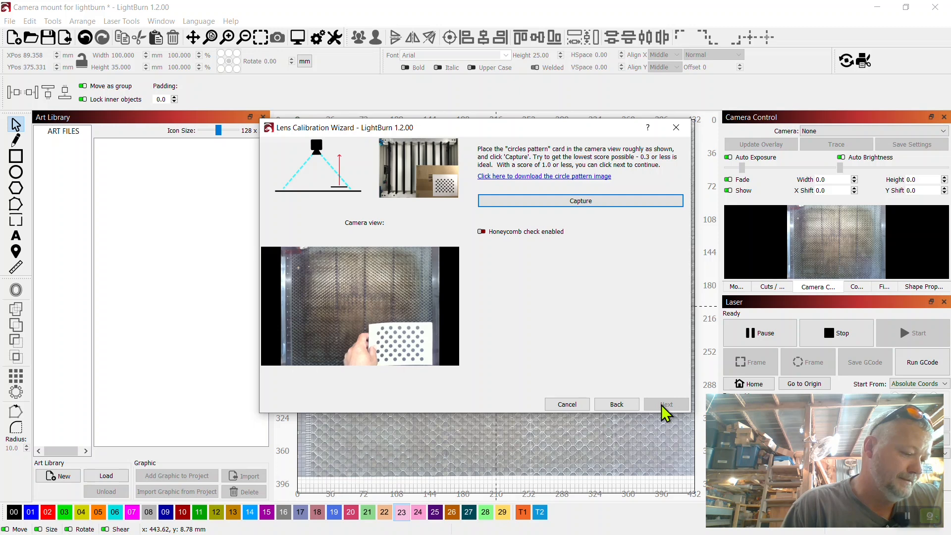
Capture and accept the circles pattern card in the bed's lower-right, lower-left, upper-left and upper-right corners to complete the lens calibration
click(596, 208)
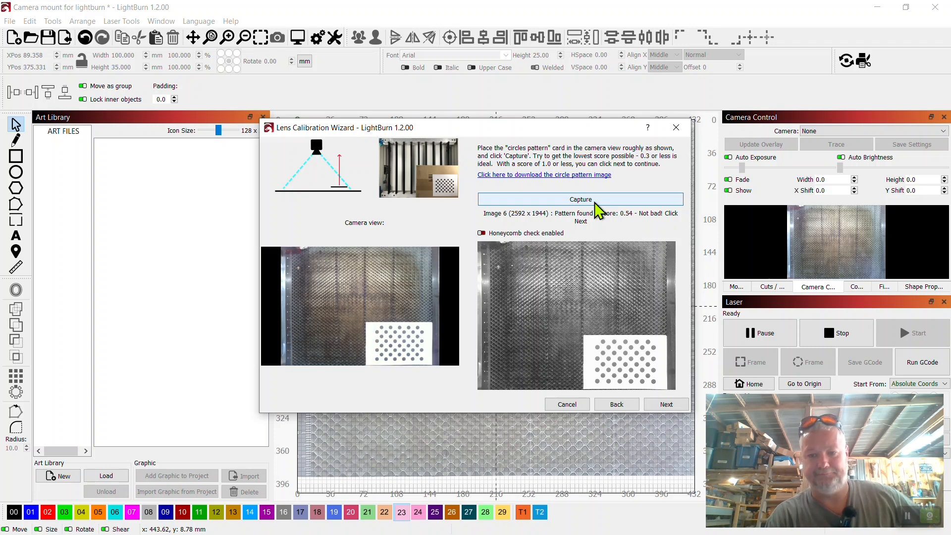
click(598, 209)
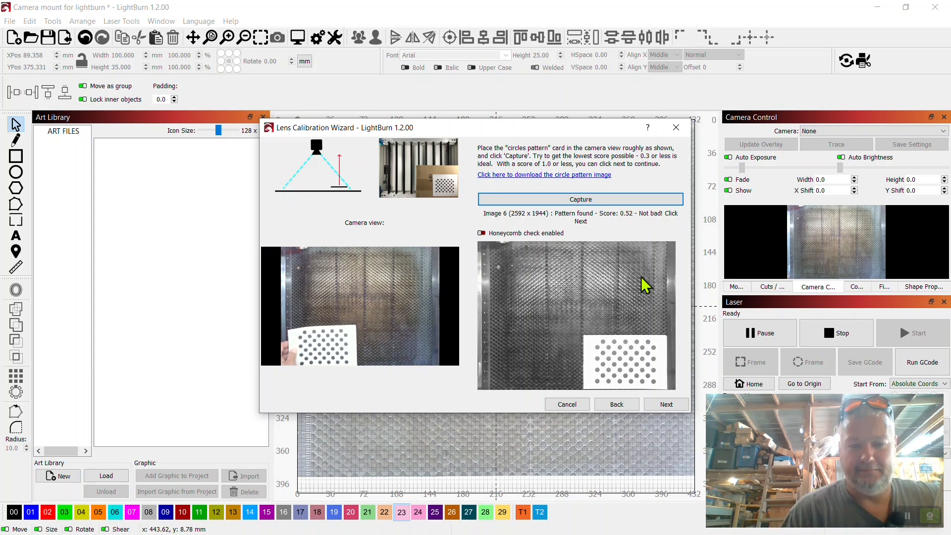
click(667, 404)
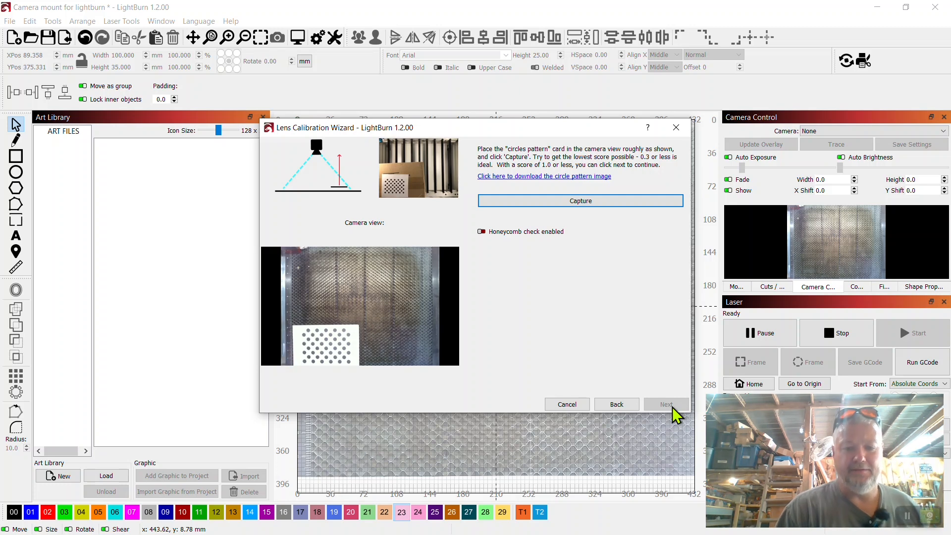
click(617, 203)
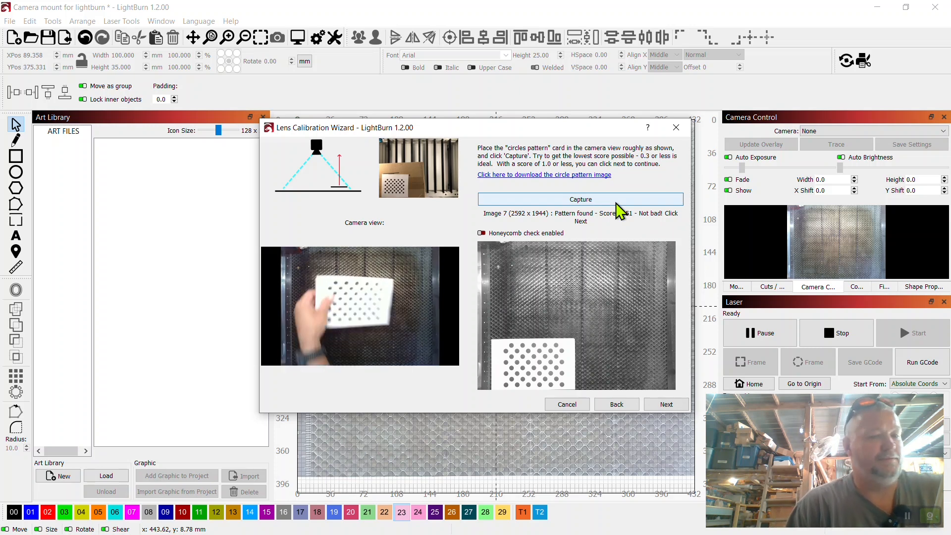
click(667, 405)
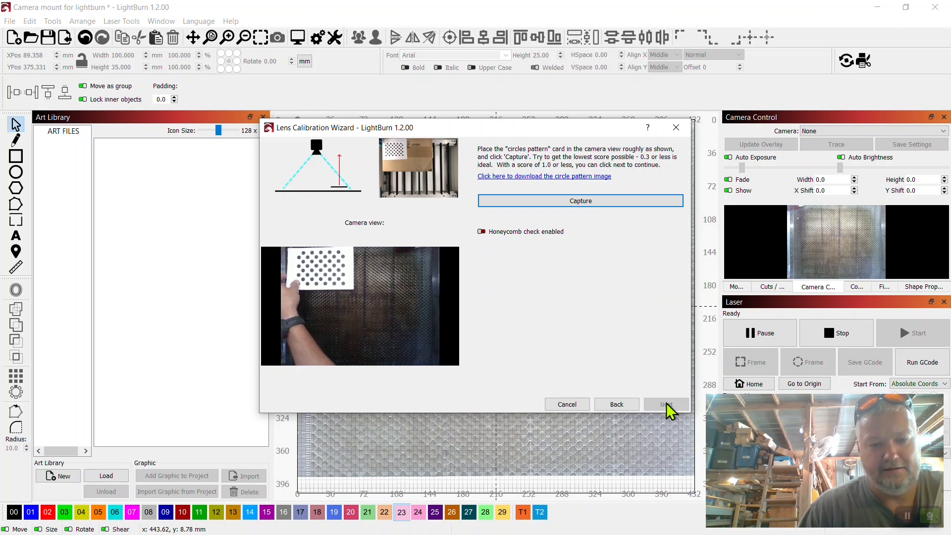
click(630, 204)
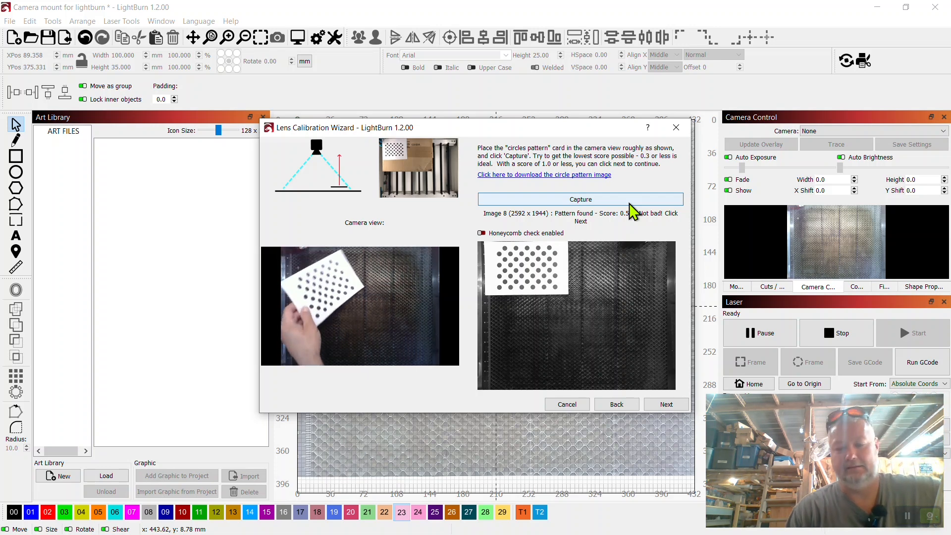
click(667, 405)
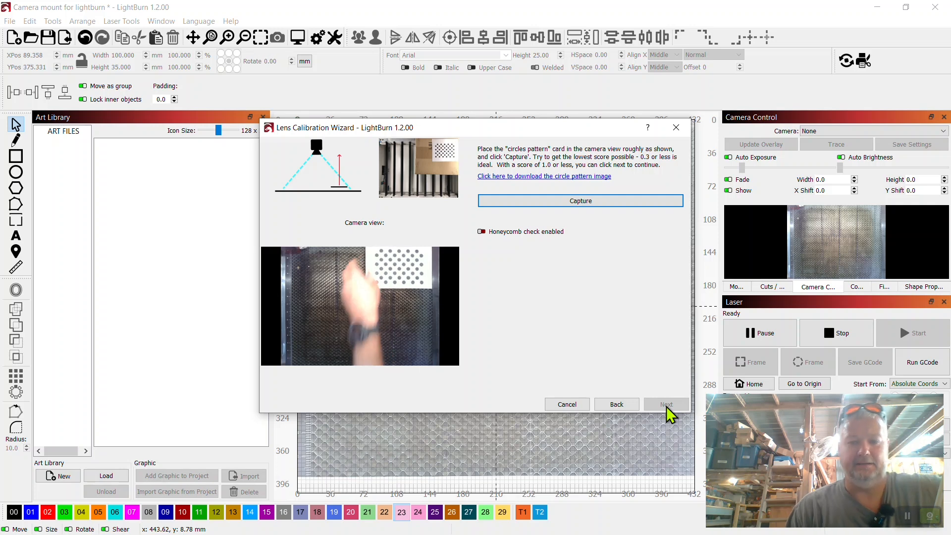
click(607, 202)
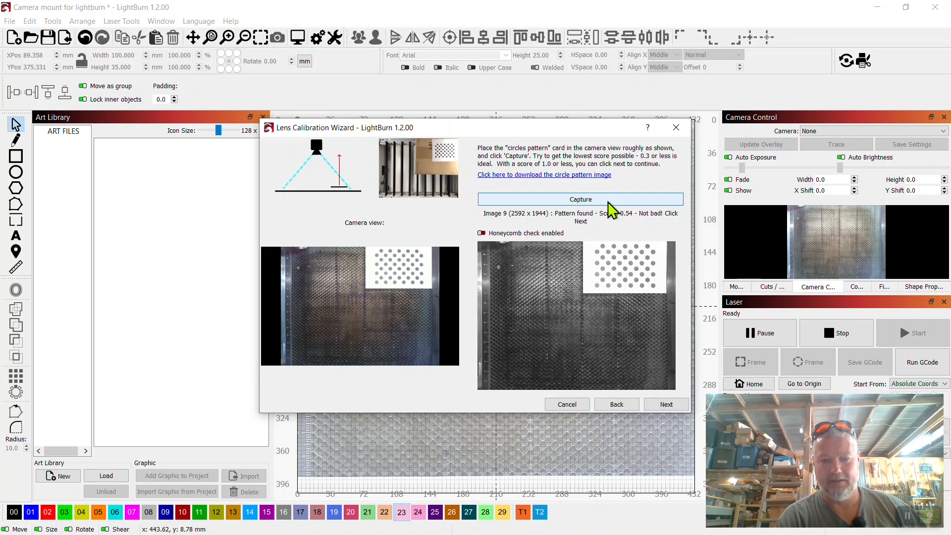
click(667, 405)
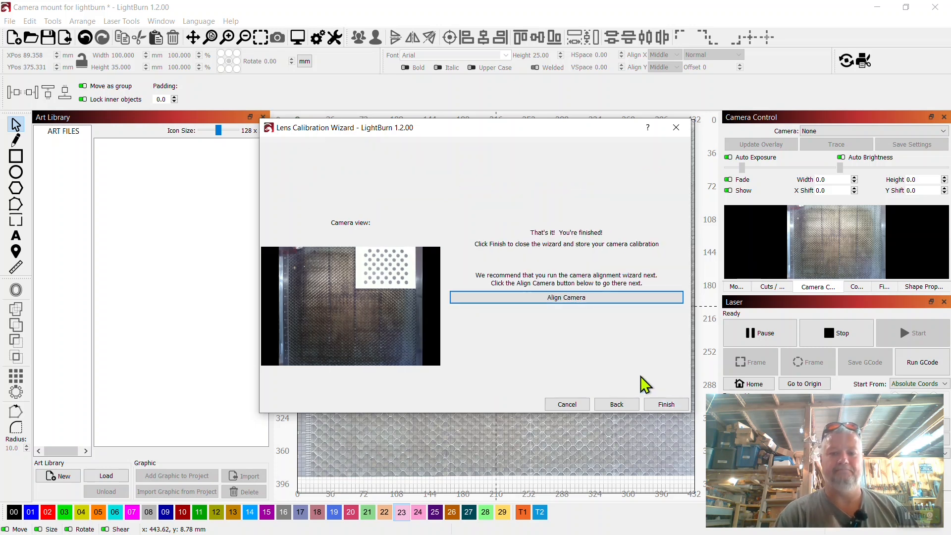
Start the camera alignment with the SIT USB2.0 Camera and set the material thickness to 4
click(592, 299)
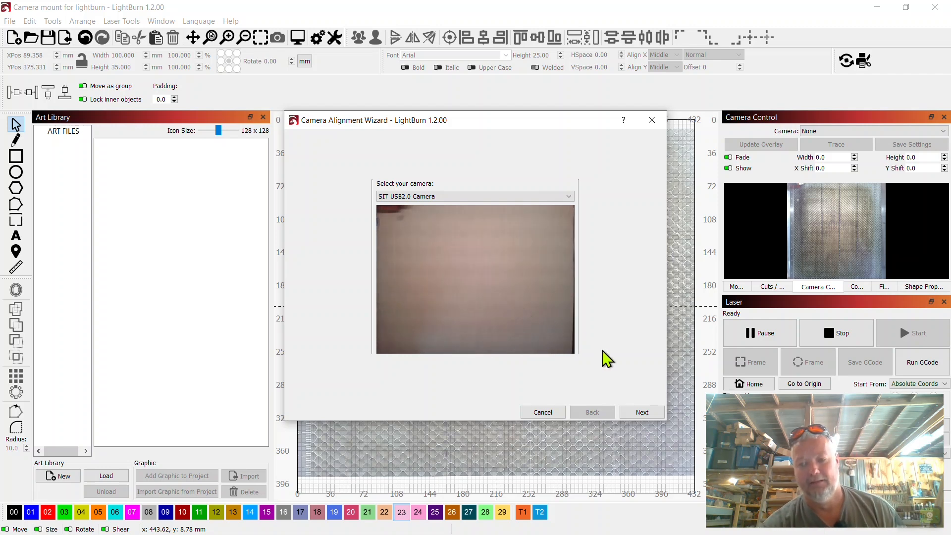
click(656, 417)
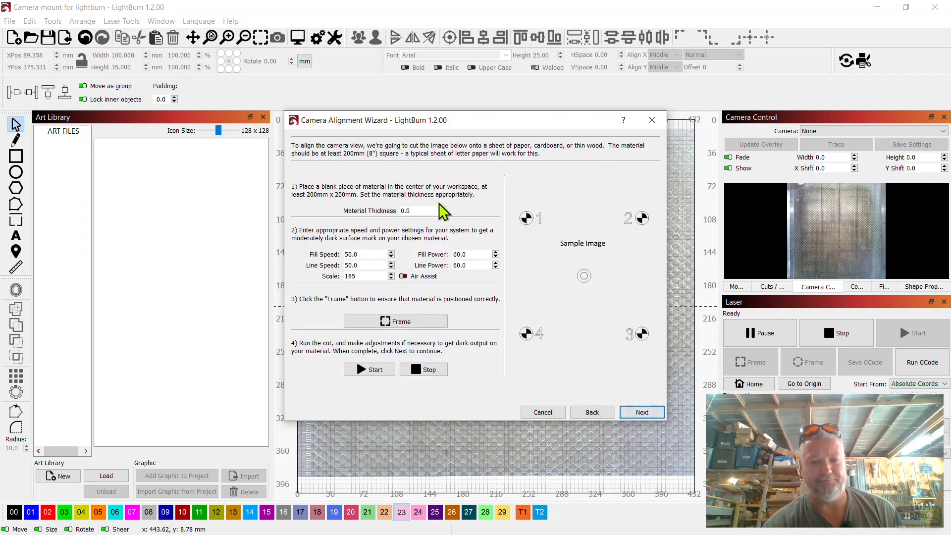
drag(422, 212, 387, 207)
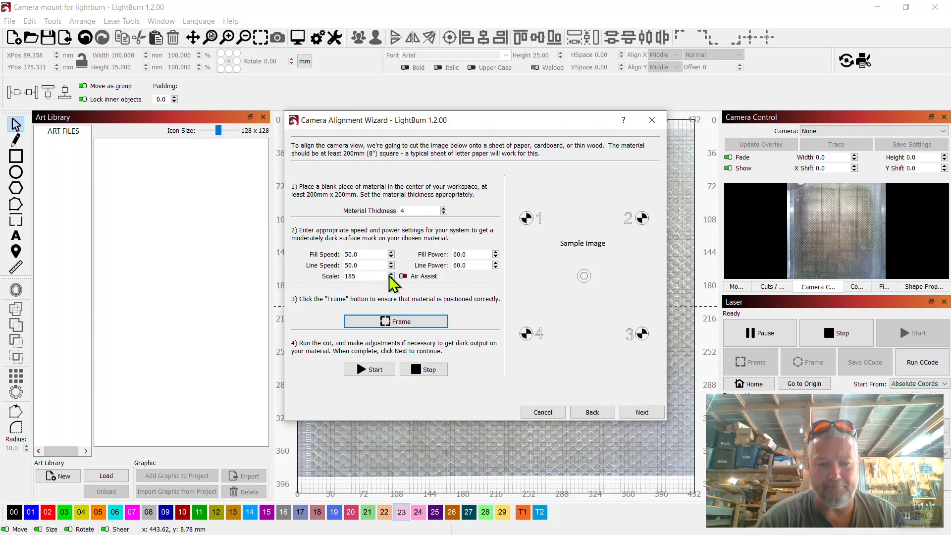
Try an alignment pattern scale of 150, and restore the scale to 185
drag(372, 275, 335, 277)
text(150)
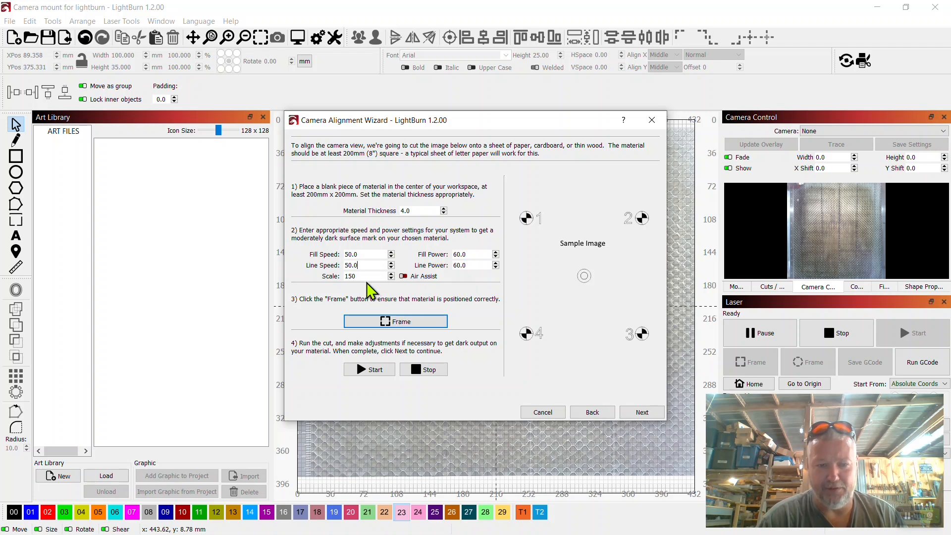
drag(361, 276, 332, 278)
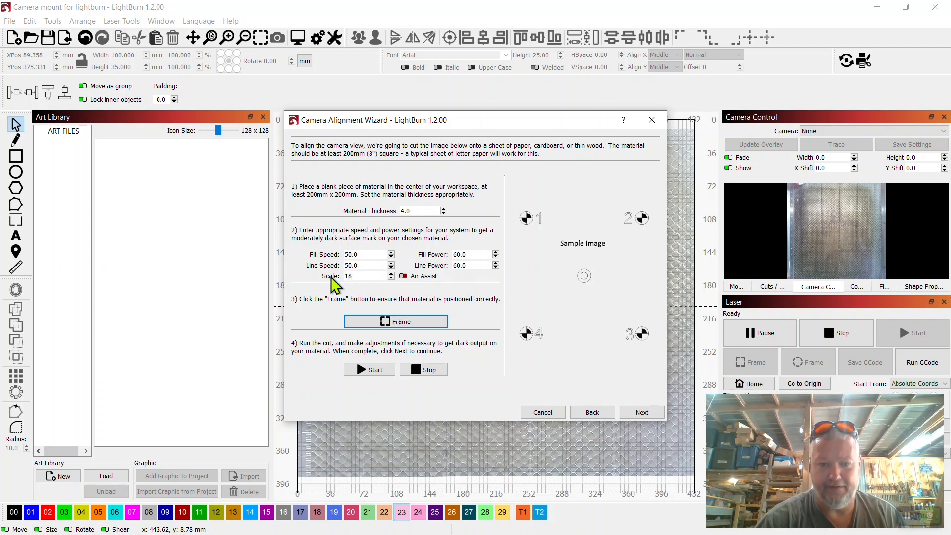
text(185)
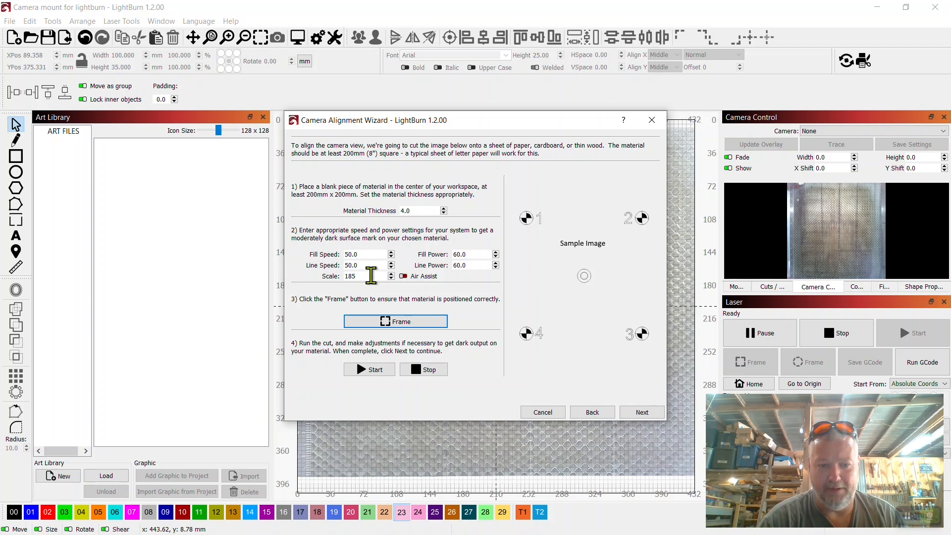
drag(371, 276, 334, 276)
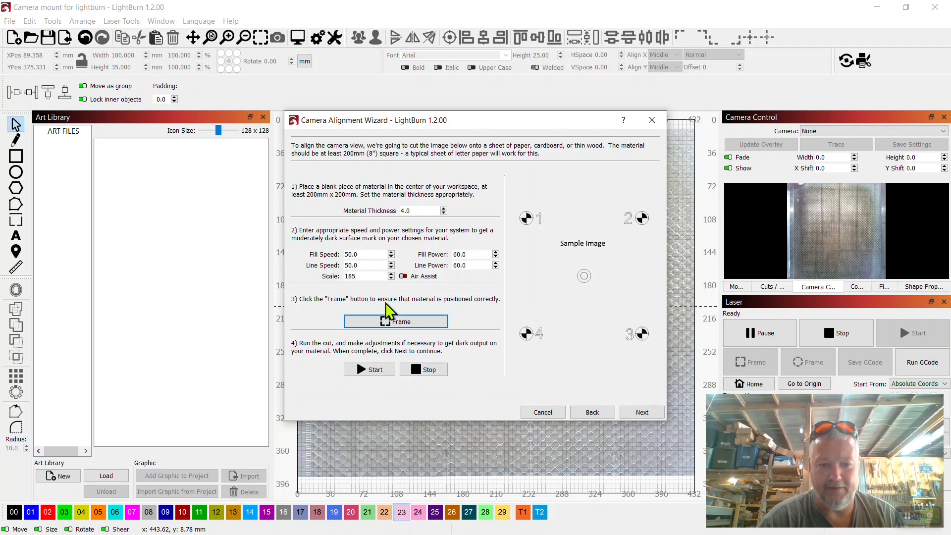
Frame the alignment pattern with the laser to check the material's position on the bed
click(403, 325)
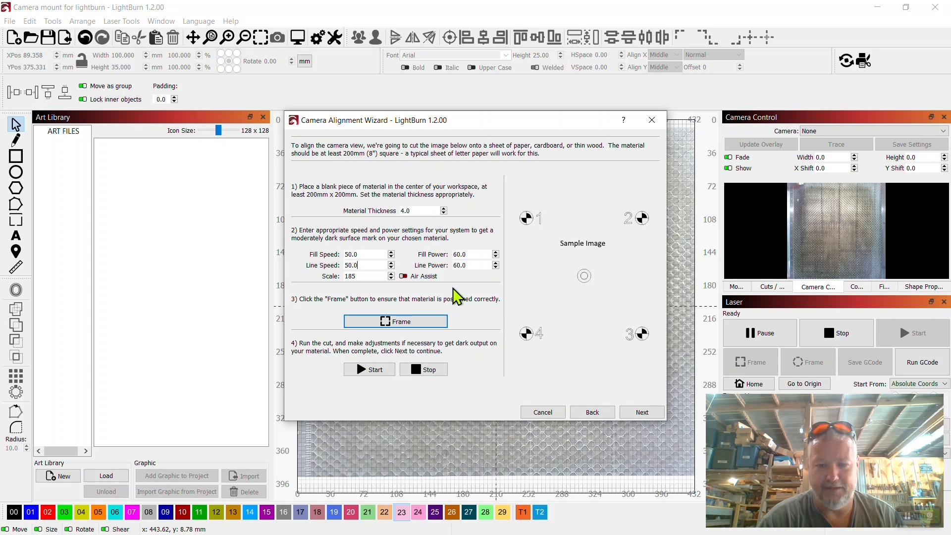
click(395, 322)
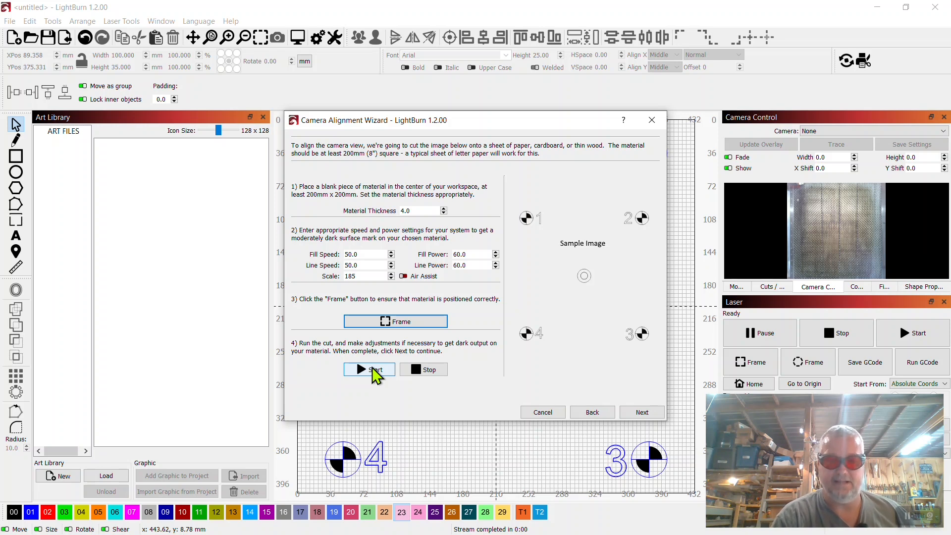
Burn the alignment pattern onto the material and capture its camera image for corner marking
click(373, 367)
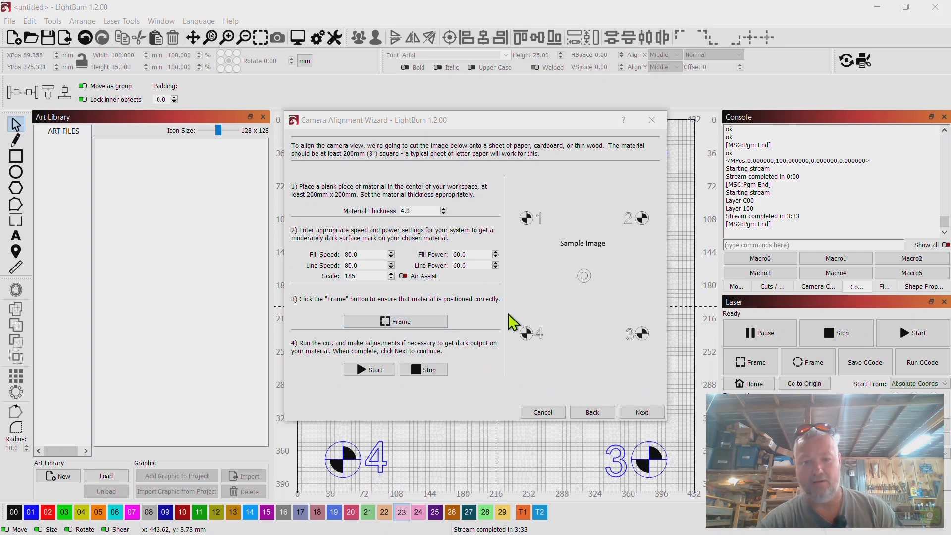
click(644, 413)
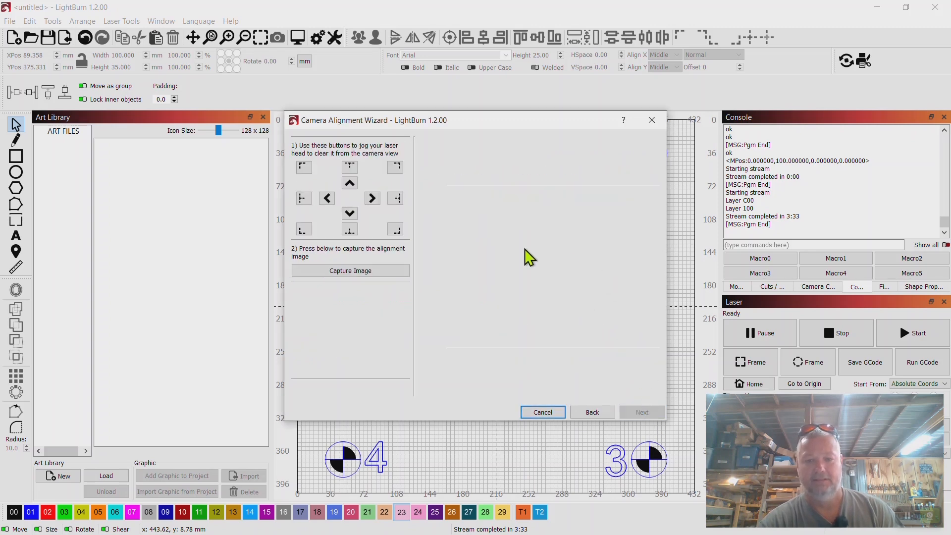
click(355, 272)
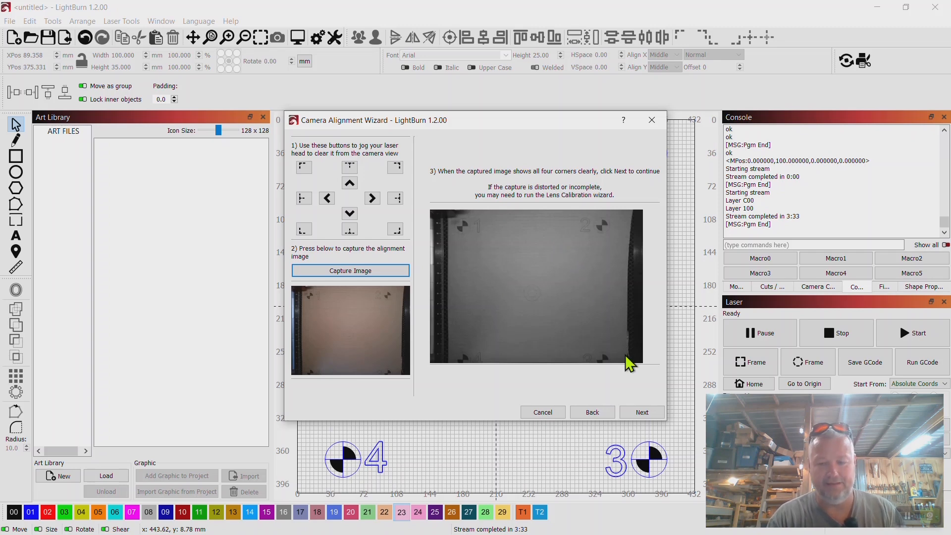
click(643, 413)
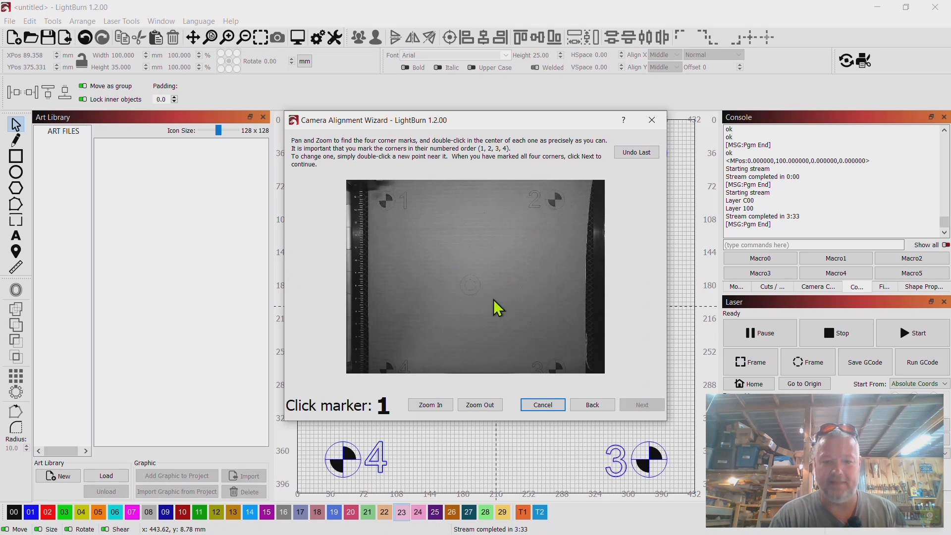
Mark the exact center of corner target 1 in the captured alignment image
scroll(420, 258, up, 3)
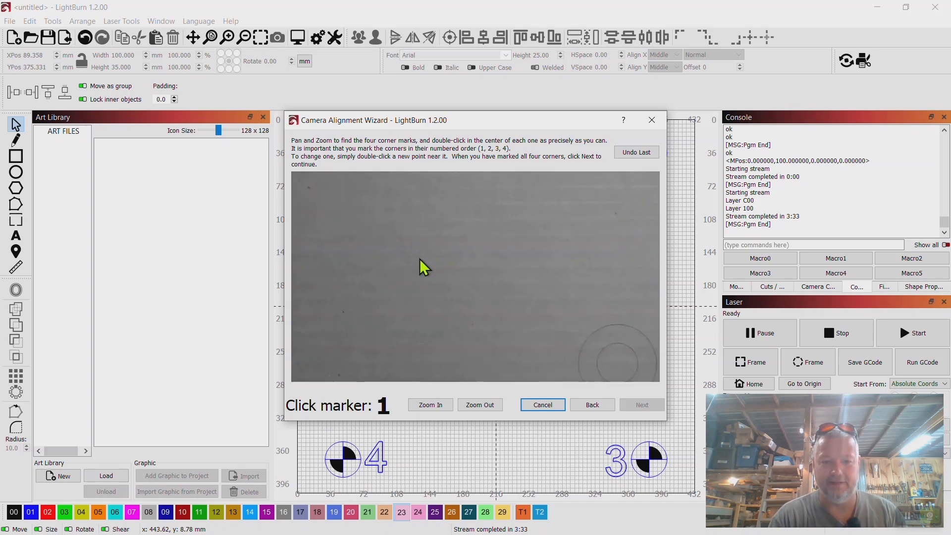
drag(484, 229, 537, 346)
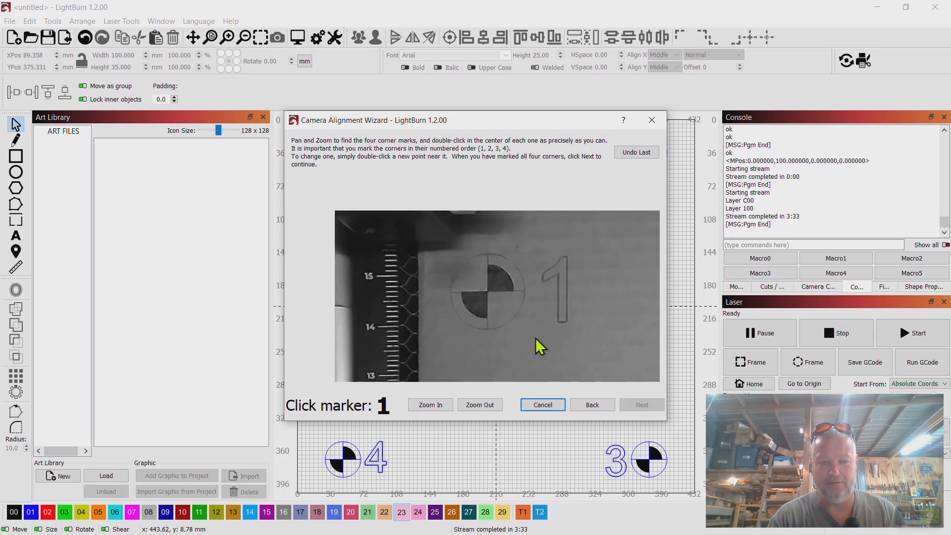
scroll(490, 294, up, 5)
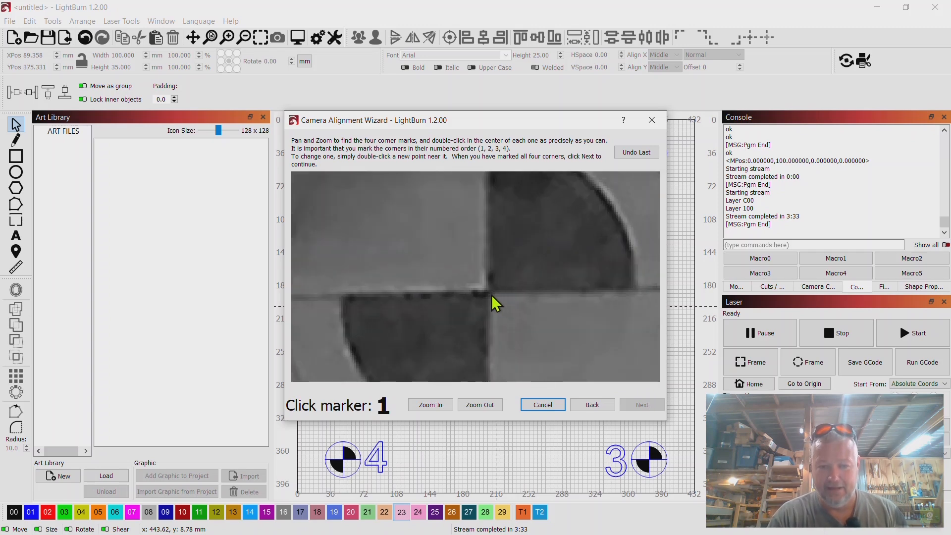
double_click(489, 293)
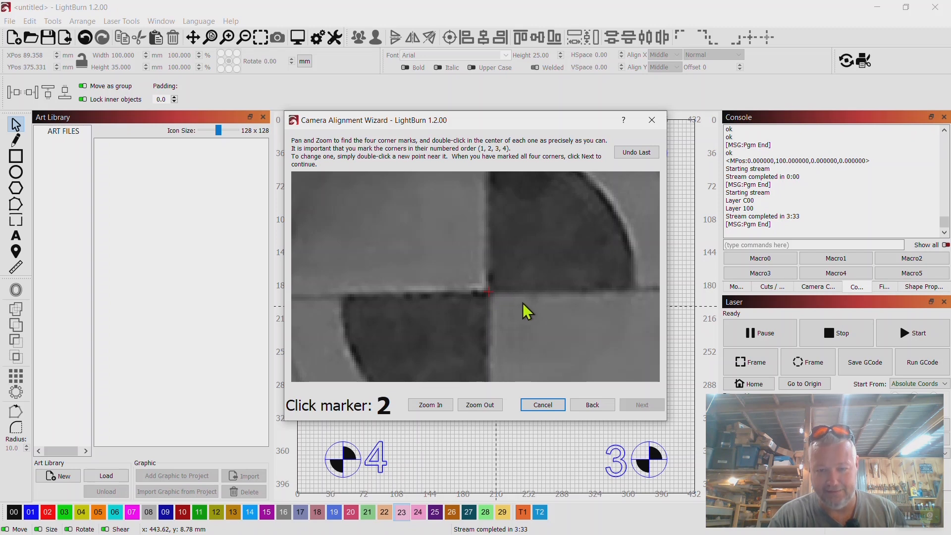
Mark the exact center of corner target 2 in the captured alignment image
scroll(538, 327, down, 5)
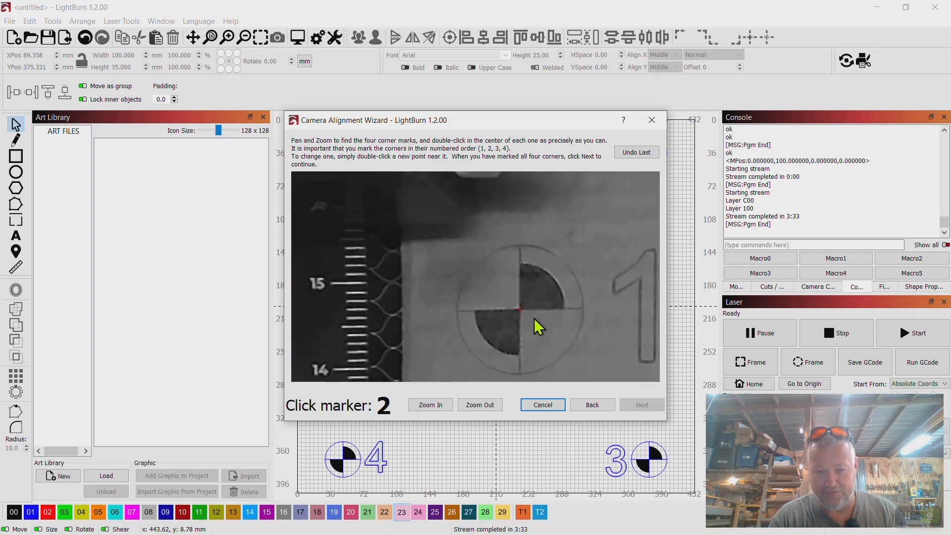
scroll(535, 318, down, 1)
mouse_move(535, 319)
mouse_down()
mouse_move(356, 271)
mouse_move(292, 265)
mouse_up()
scroll(484, 278, down, 3)
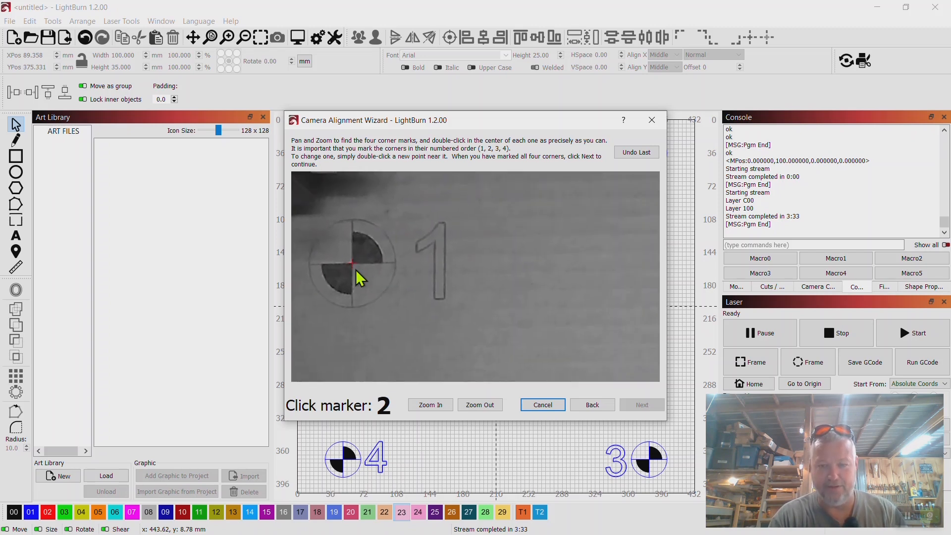
scroll(485, 278, down, 2)
drag(612, 296, 477, 298)
scroll(477, 299, up, 10)
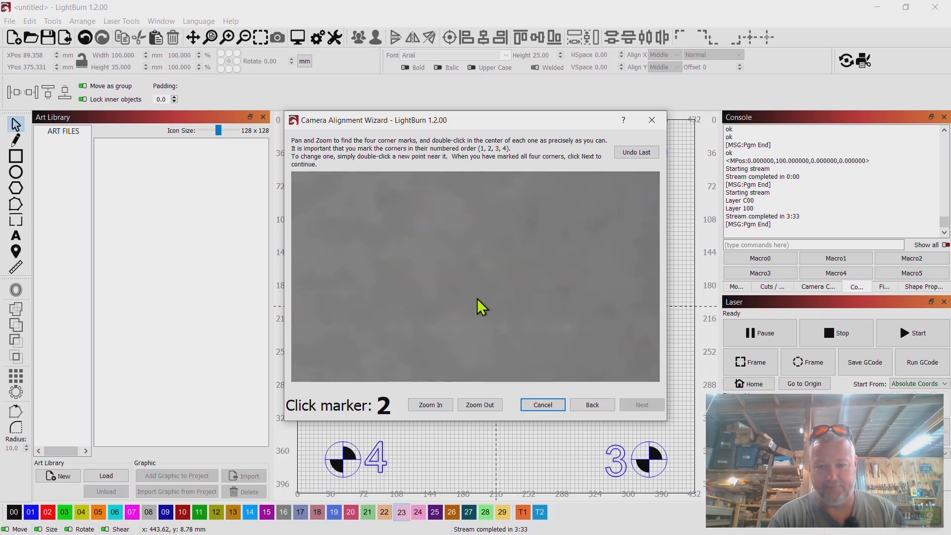
mouse_move(537, 225)
mouse_down()
mouse_move(511, 402)
mouse_move(528, 375)
mouse_up()
drag(566, 221, 511, 382)
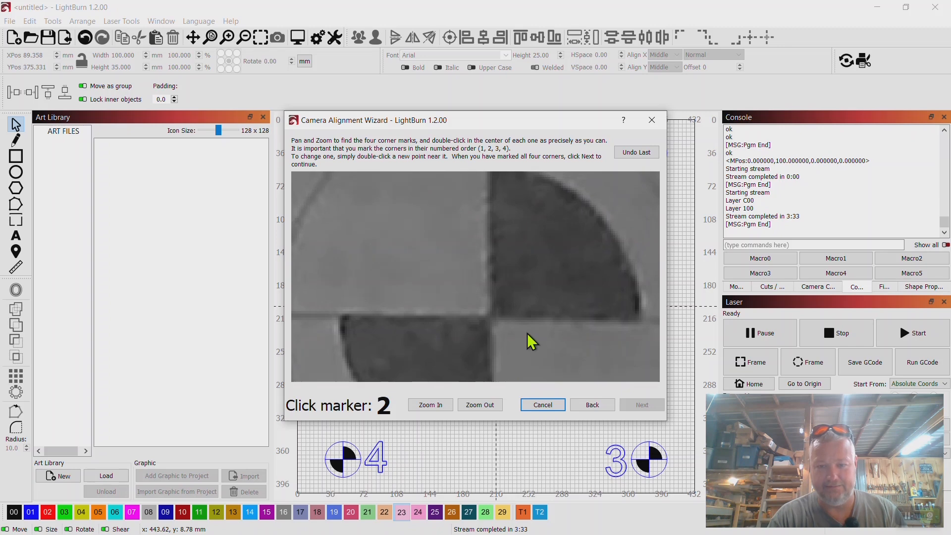
double_click(490, 318)
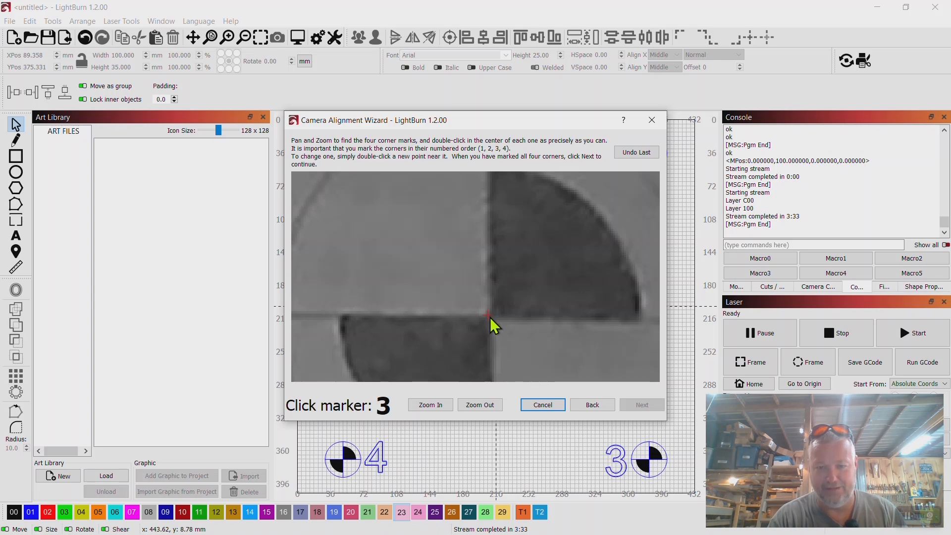
Mark the exact center of corner target 3 in the captured alignment image
scroll(526, 352, down, 3)
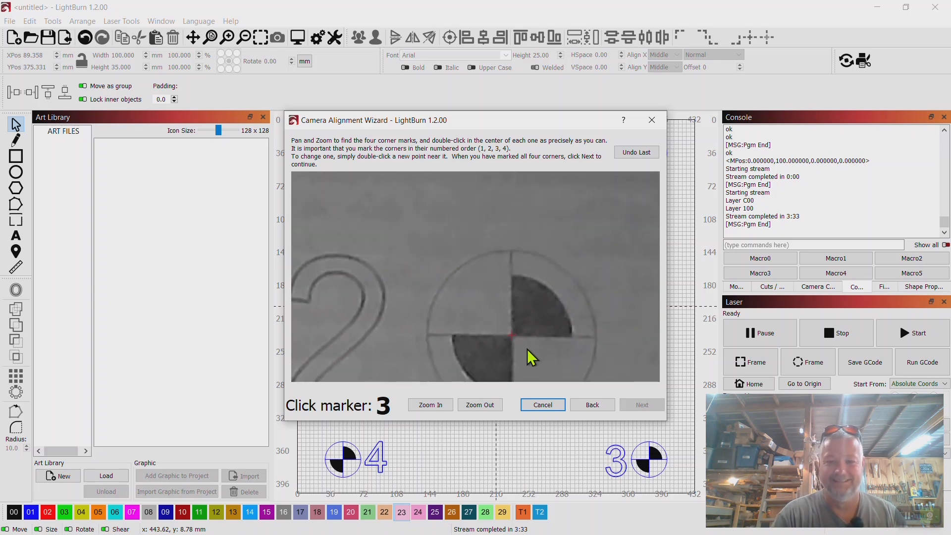
drag(530, 355, 533, 173)
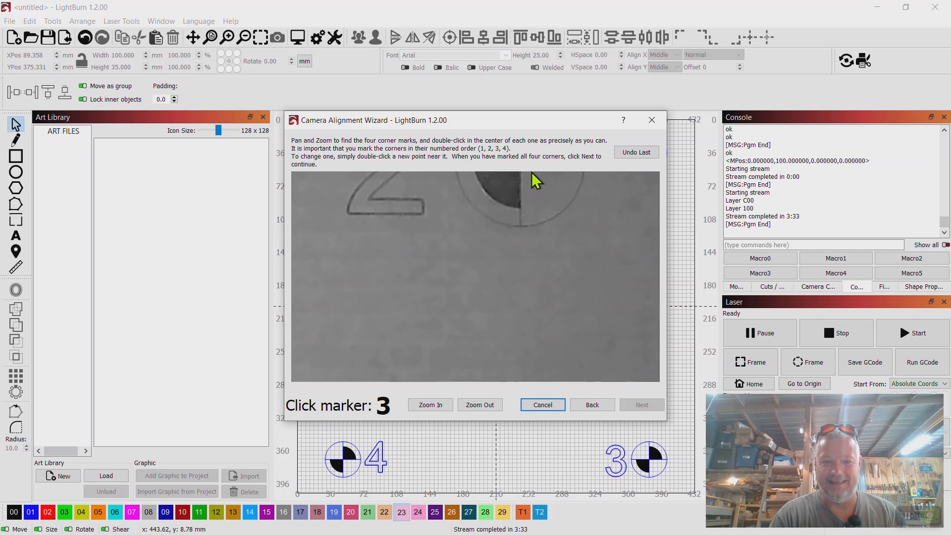
scroll(507, 284, down, 5)
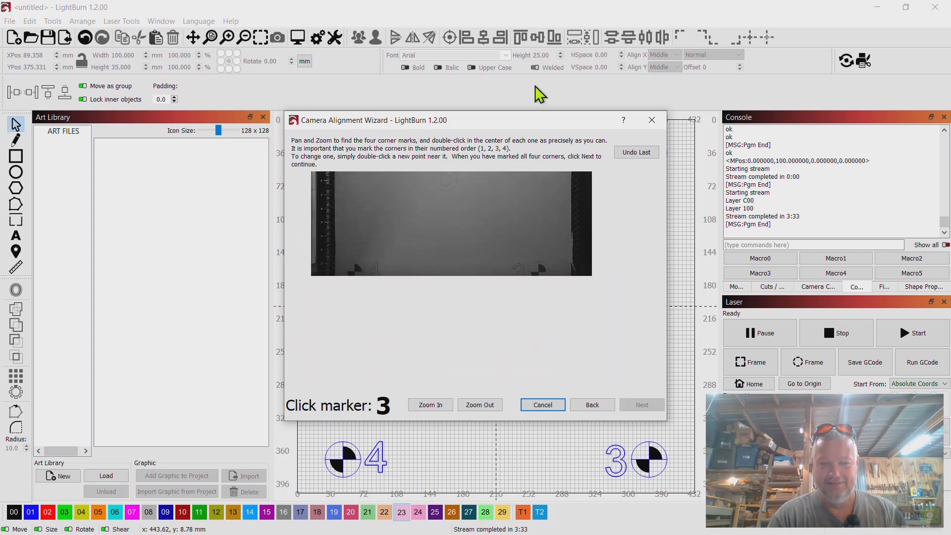
scroll(548, 254, up, 4)
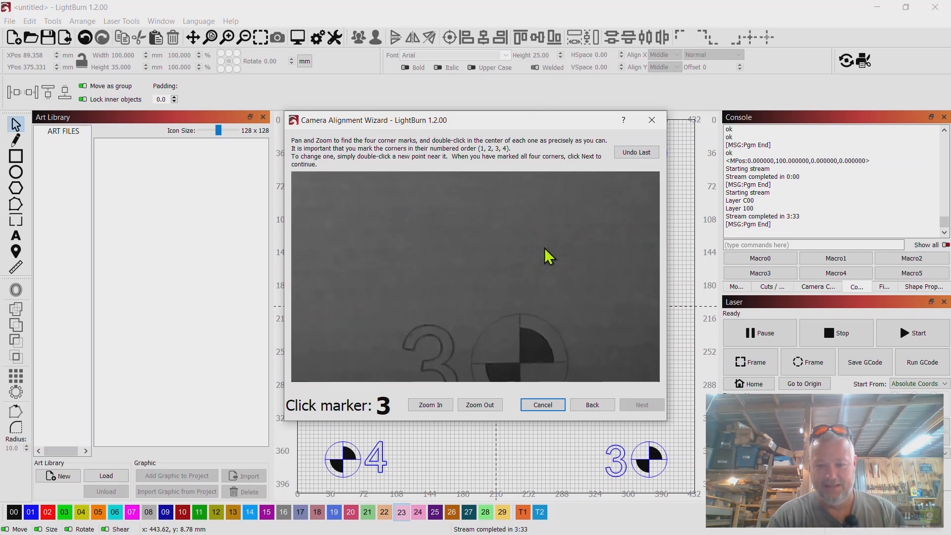
drag(548, 255, 551, 170)
scroll(535, 274, up, 4)
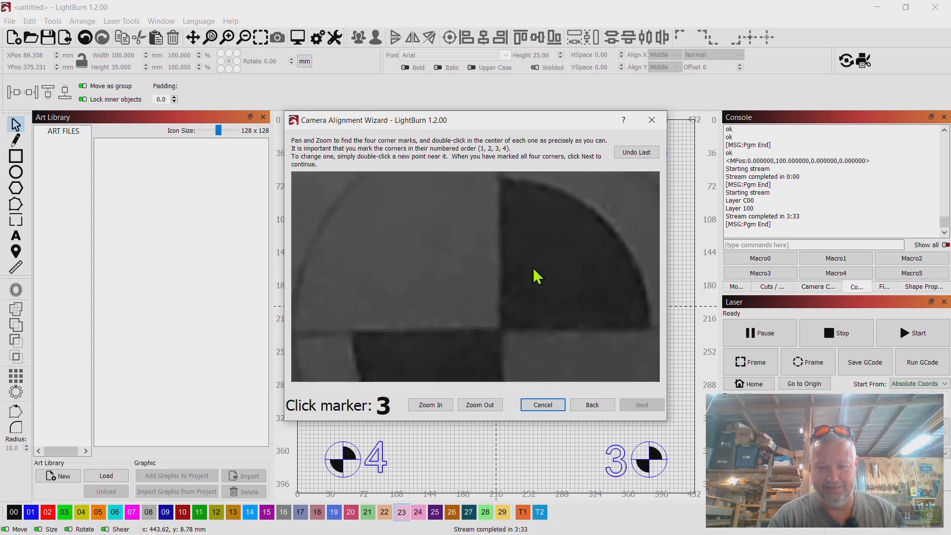
double_click(500, 330)
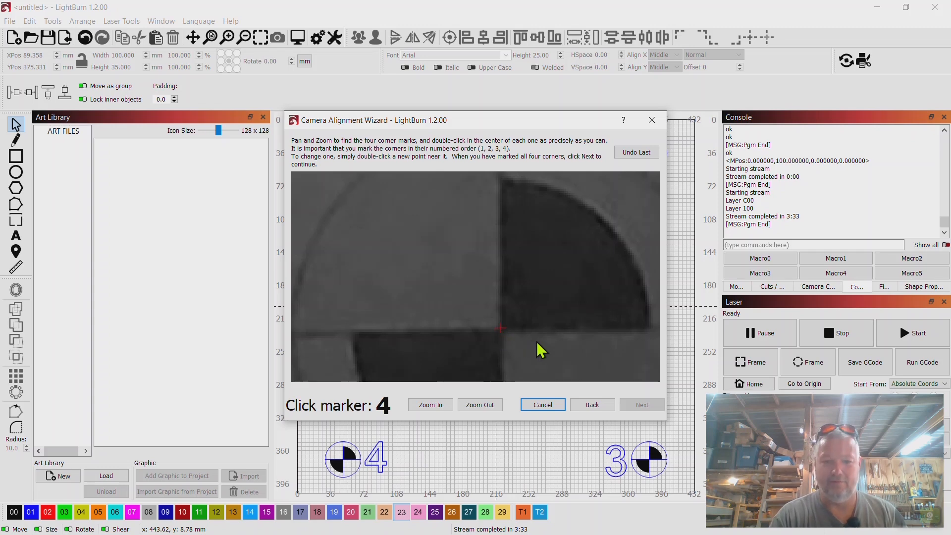
Mark the exact center of corner target 4 in the captured alignment image
scroll(541, 351, down, 3)
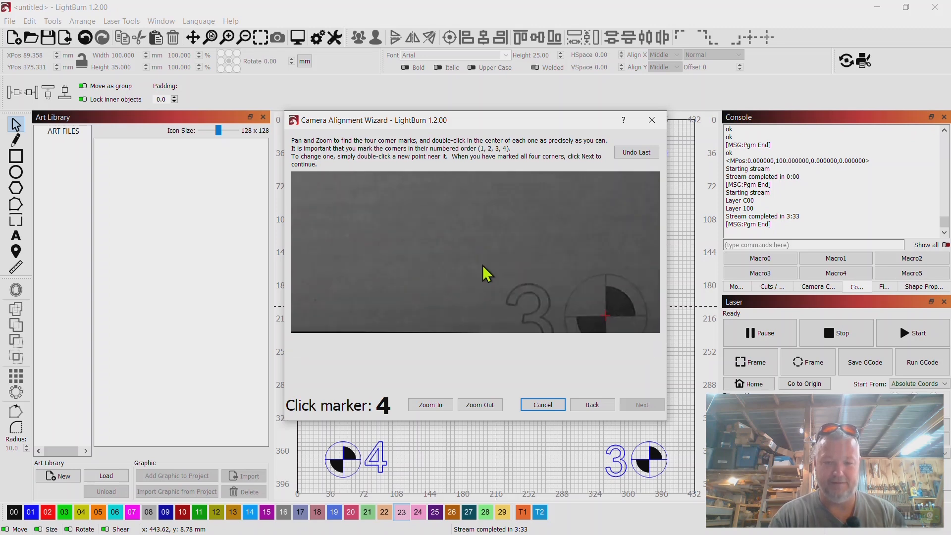
drag(483, 266, 598, 252)
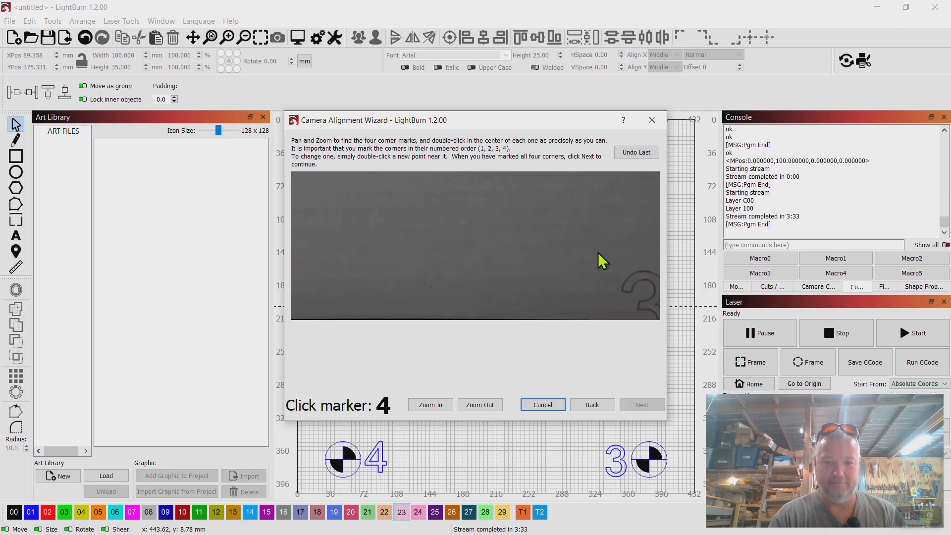
scroll(599, 252, down, 4)
drag(424, 212, 546, 269)
scroll(486, 289, up, 7)
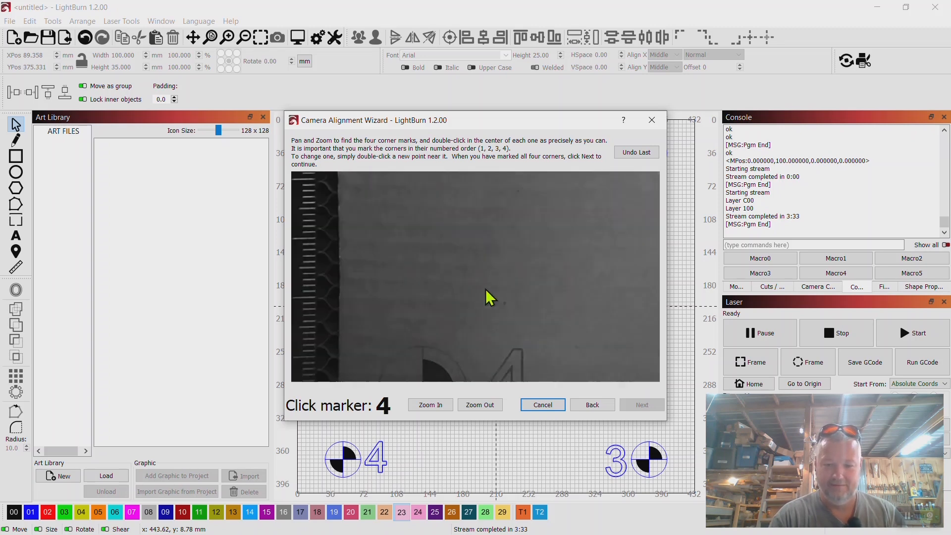
drag(486, 290, 522, 164)
drag(417, 327, 492, 192)
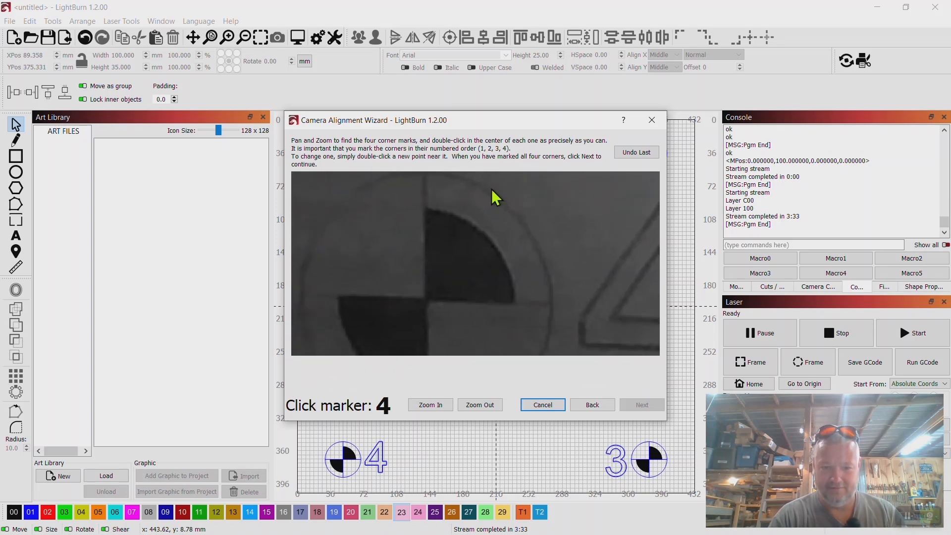
drag(428, 288, 471, 256)
scroll(471, 256, up, 3)
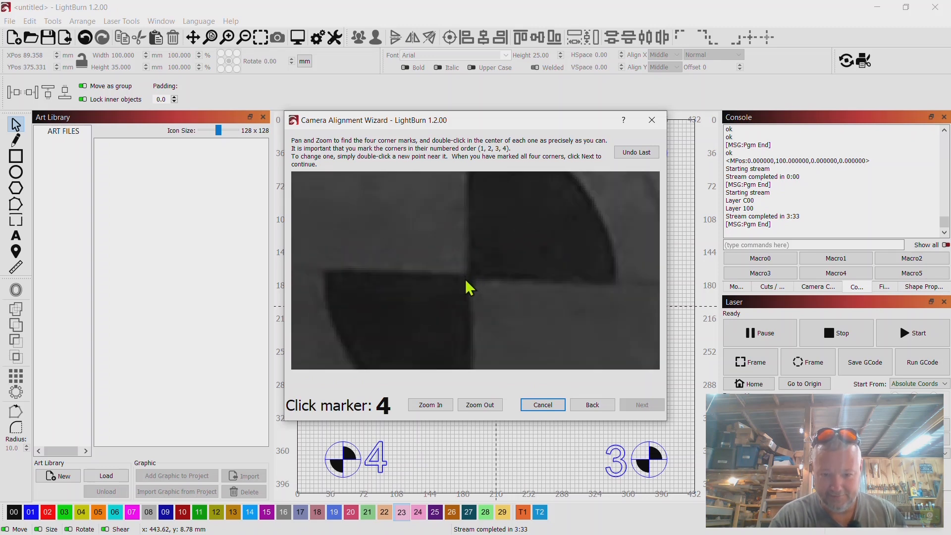
double_click(466, 275)
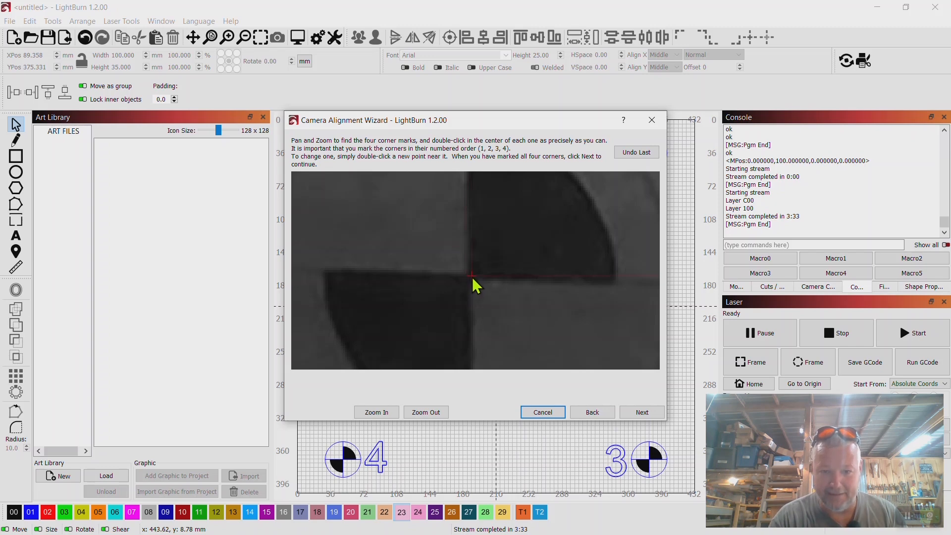
Check the four marked corners on the whole captured image and finish the camera alignment
scroll(508, 279, down, 4)
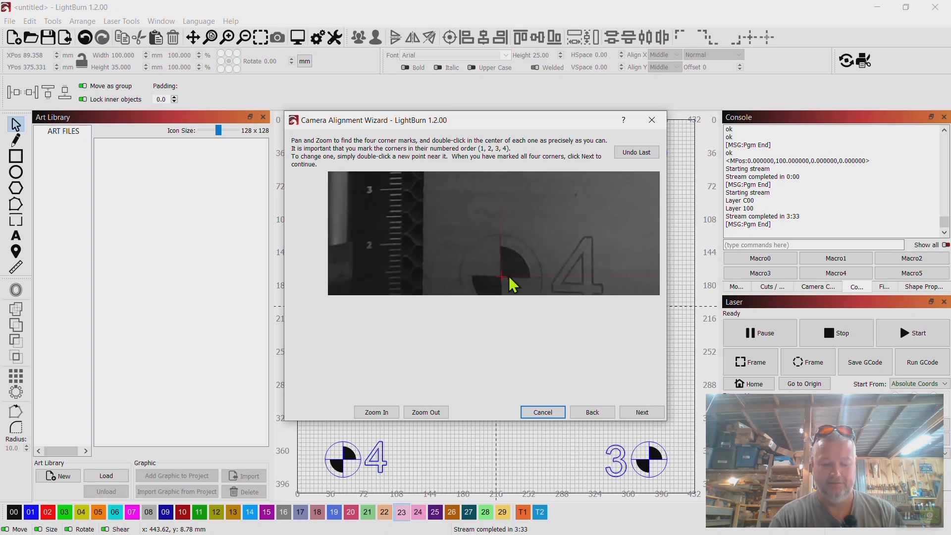
scroll(513, 285, down, 5)
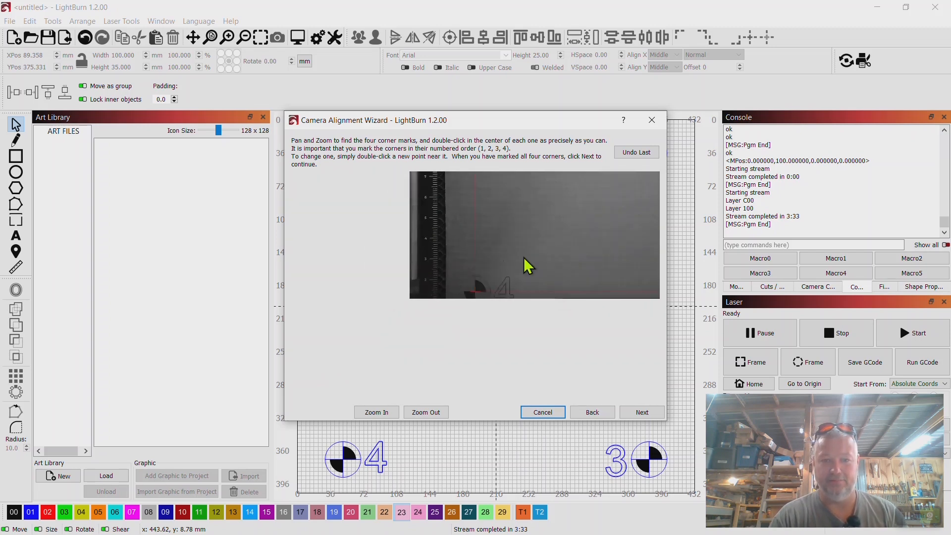
scroll(456, 314, down, 5)
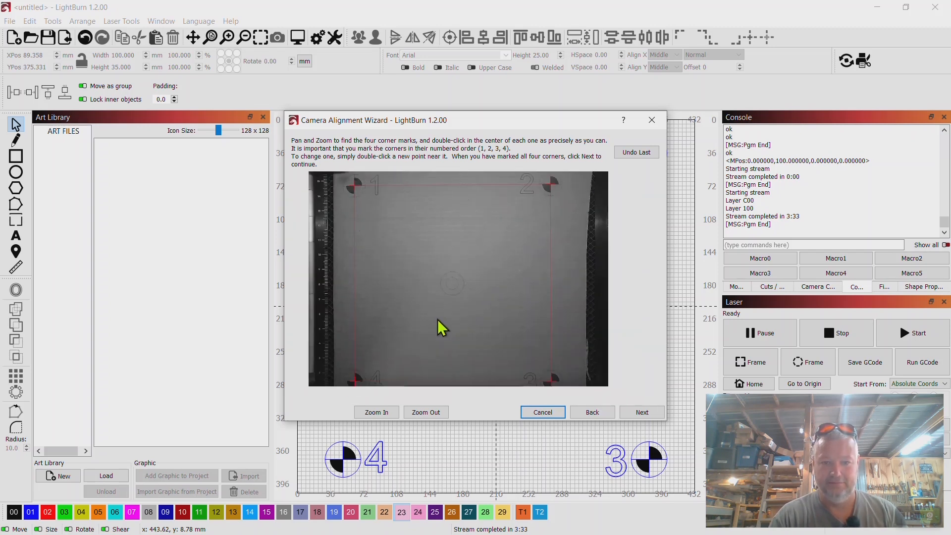
drag(438, 319, 456, 313)
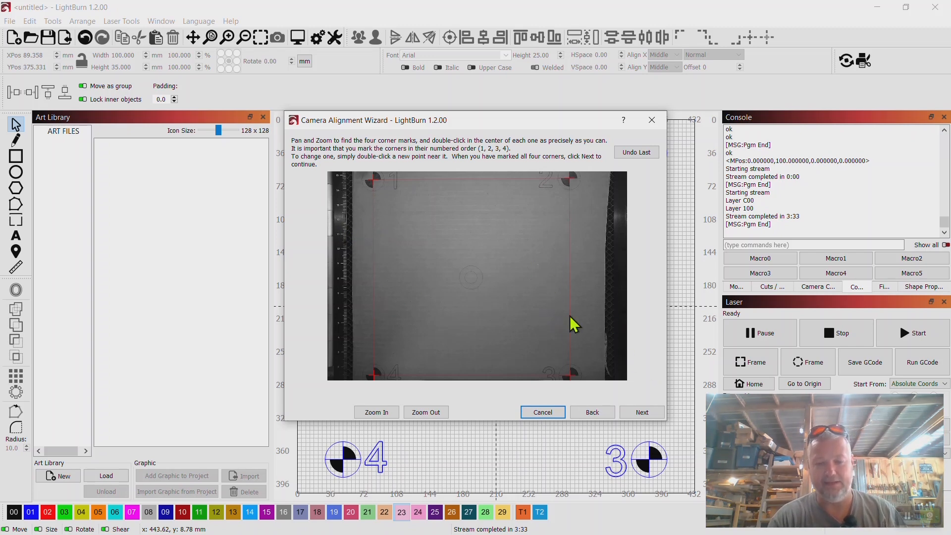
click(642, 412)
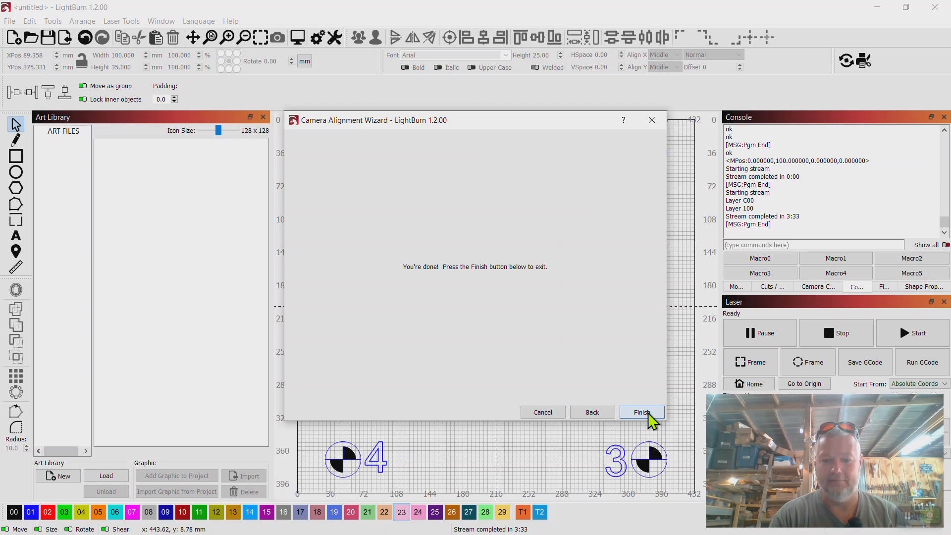
click(648, 412)
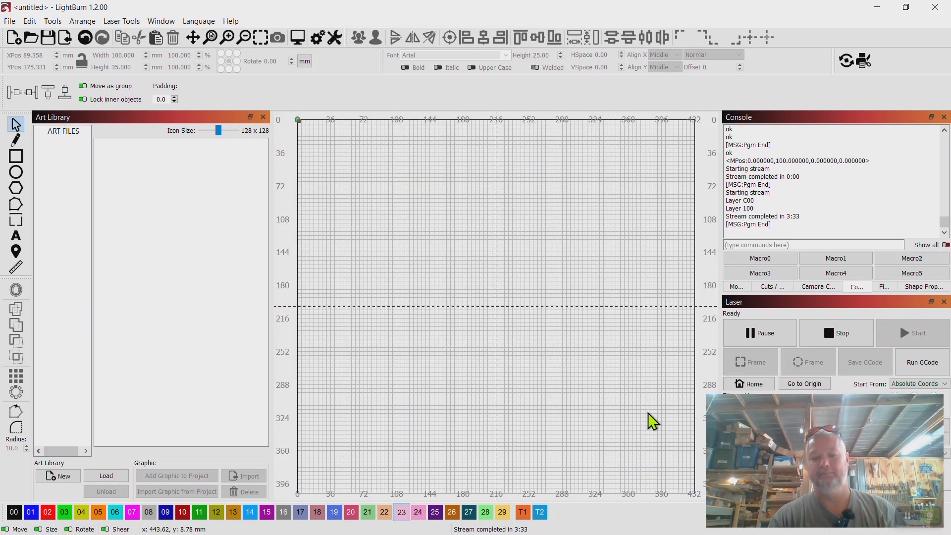
Select the SIT USB2.0 Camera for camera control and update the workspace overlay with its image
click(817, 287)
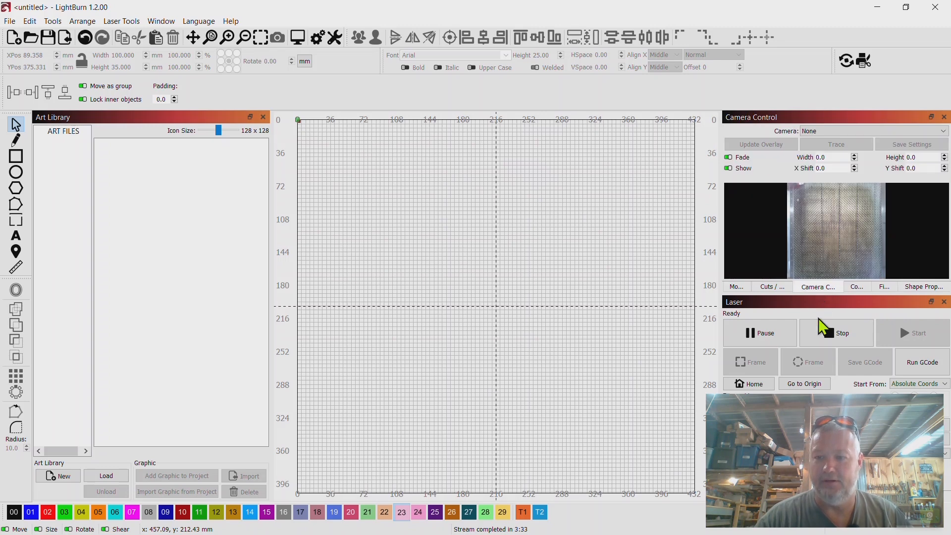
click(929, 140)
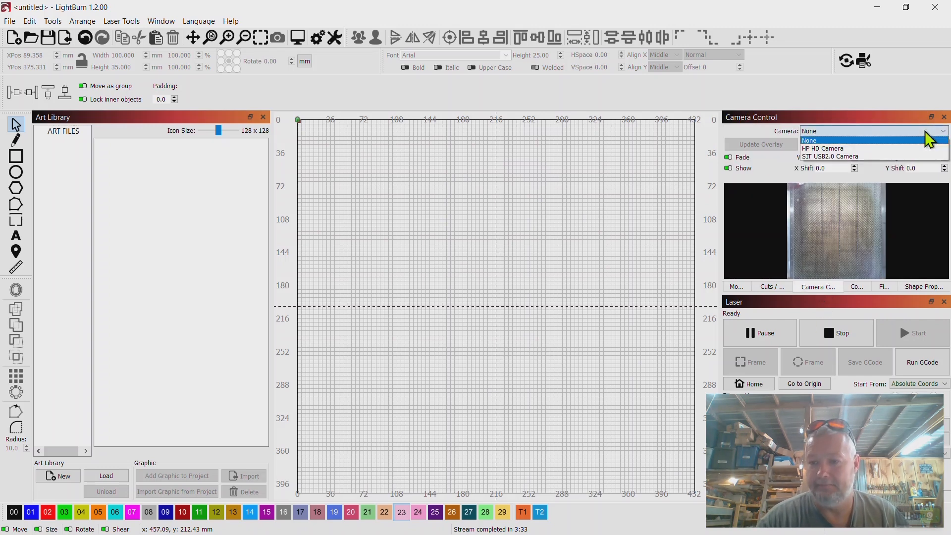
click(839, 162)
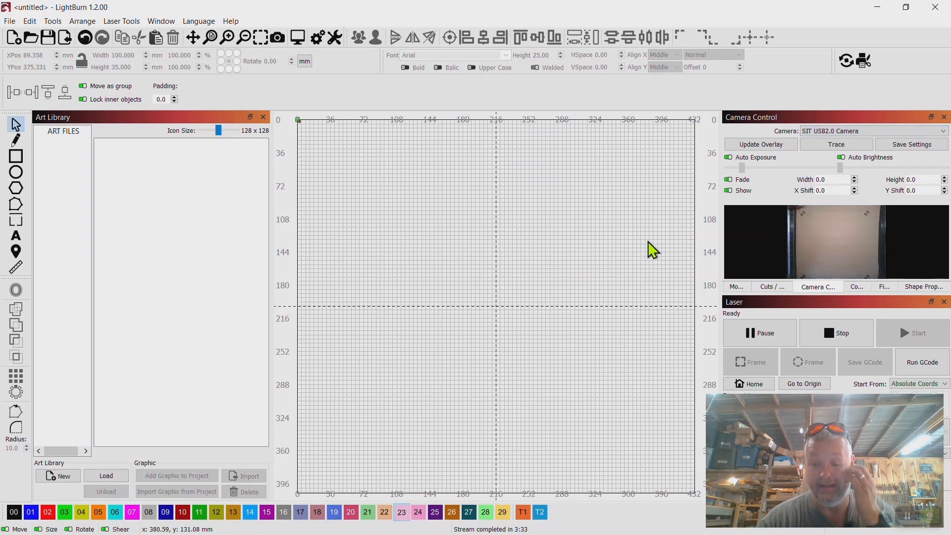
click(758, 147)
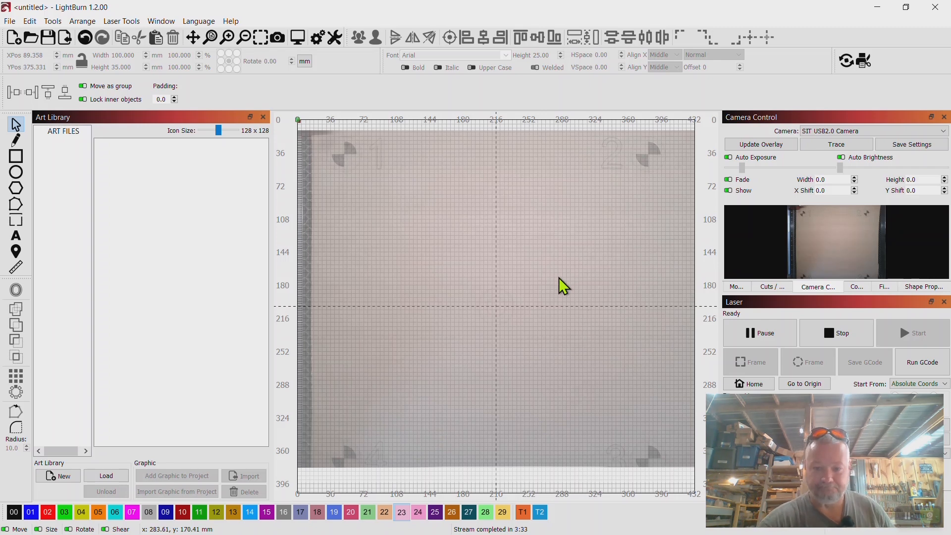
Draw an ellipse about 28 mm wide and 19 mm high over the burned center circles in the overlay
scroll(502, 301, up, 8)
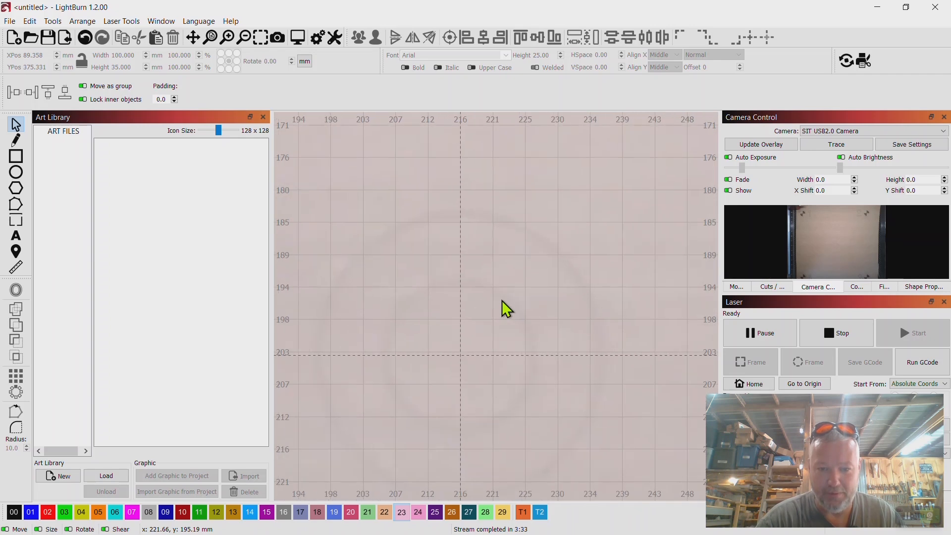
scroll(501, 300, down, 1)
drag(501, 301, 574, 183)
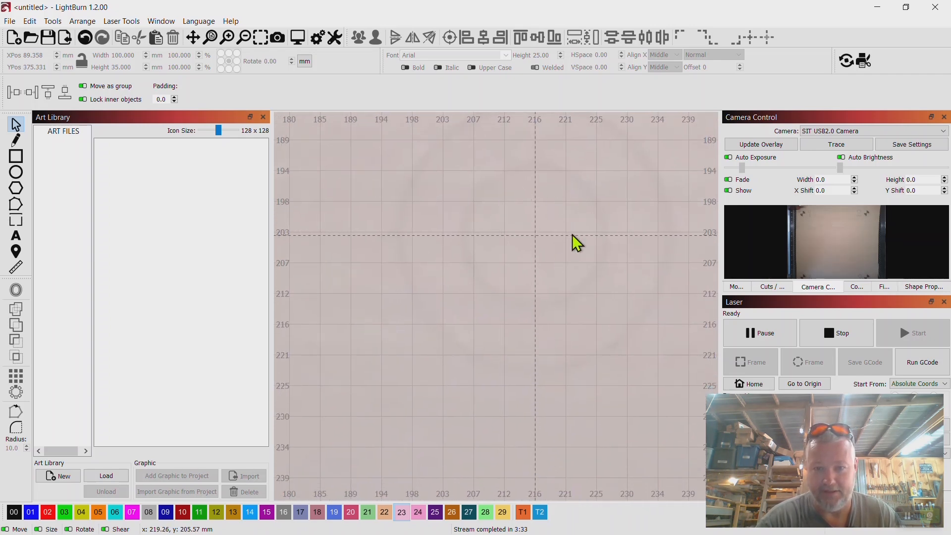
click(17, 173)
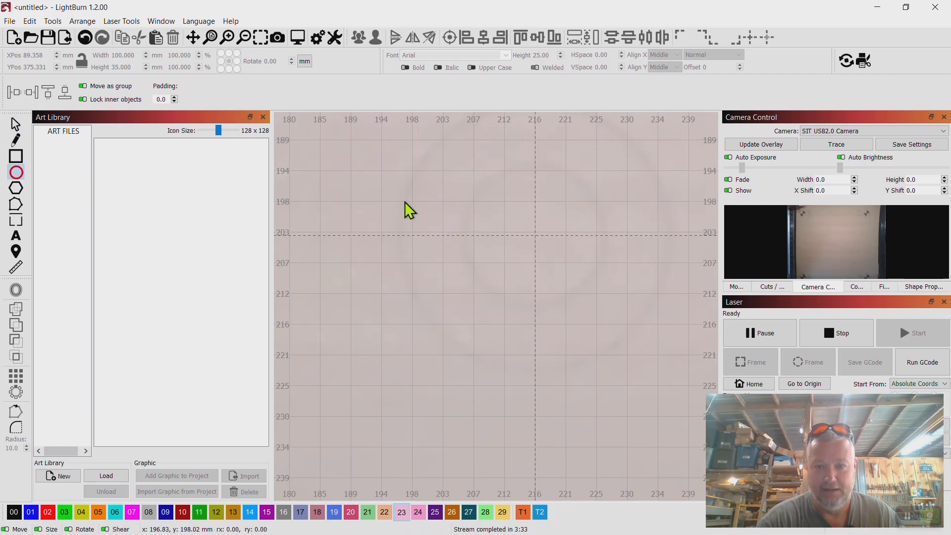
drag(524, 243, 618, 322)
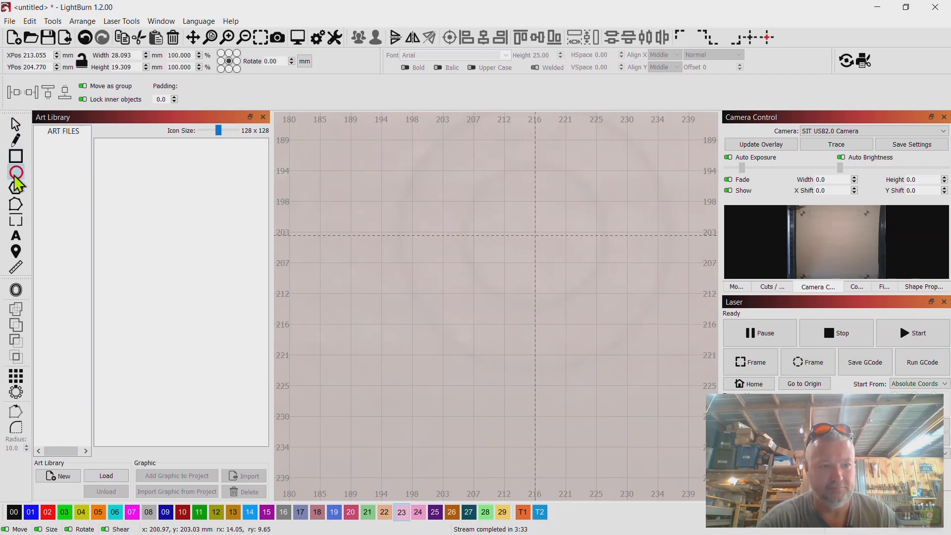
Draw an ellipse about 20 mm wide and 21.6 mm high near the burned center circles and assign it to layer 02
drag(399, 223, 536, 370)
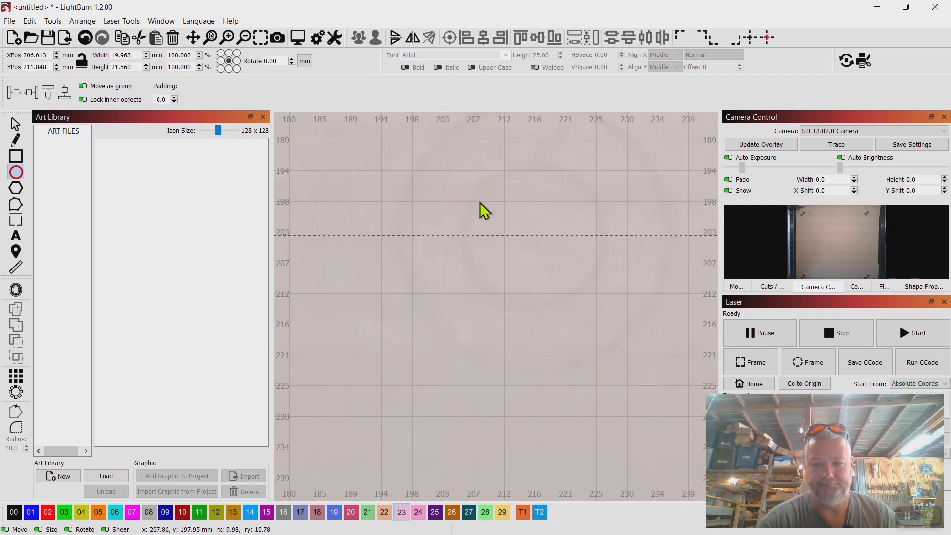
scroll(480, 202, down, 3)
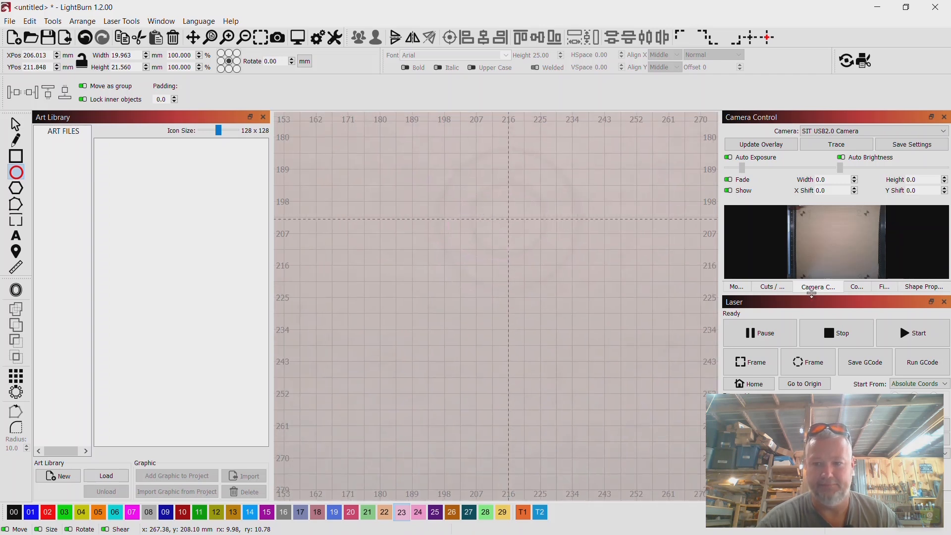
click(772, 288)
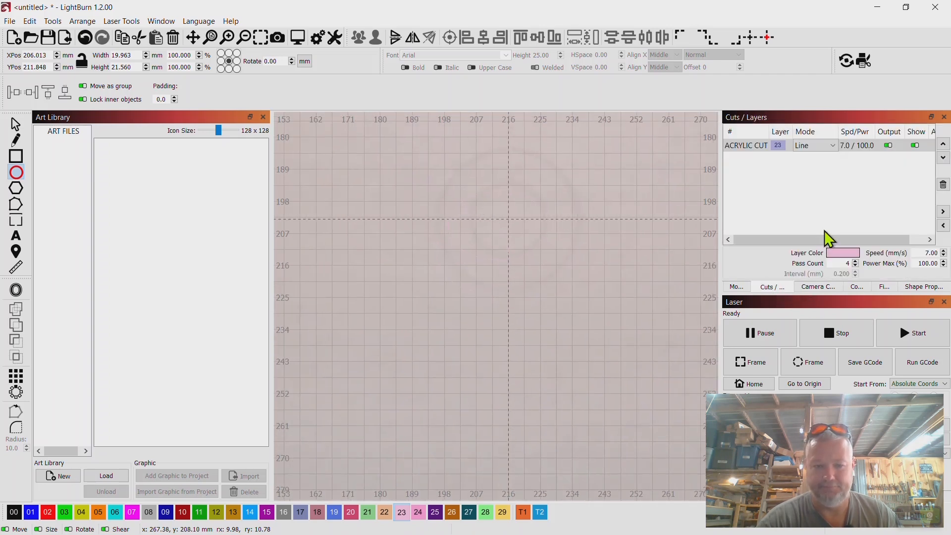
click(48, 512)
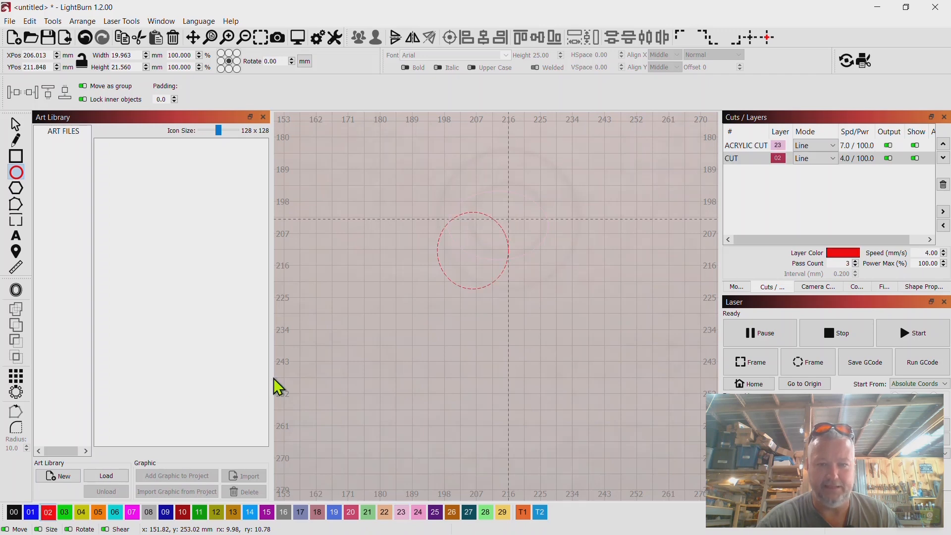
Delete the ACRYLIC CUT layer 23 together with all its objects
click(749, 147)
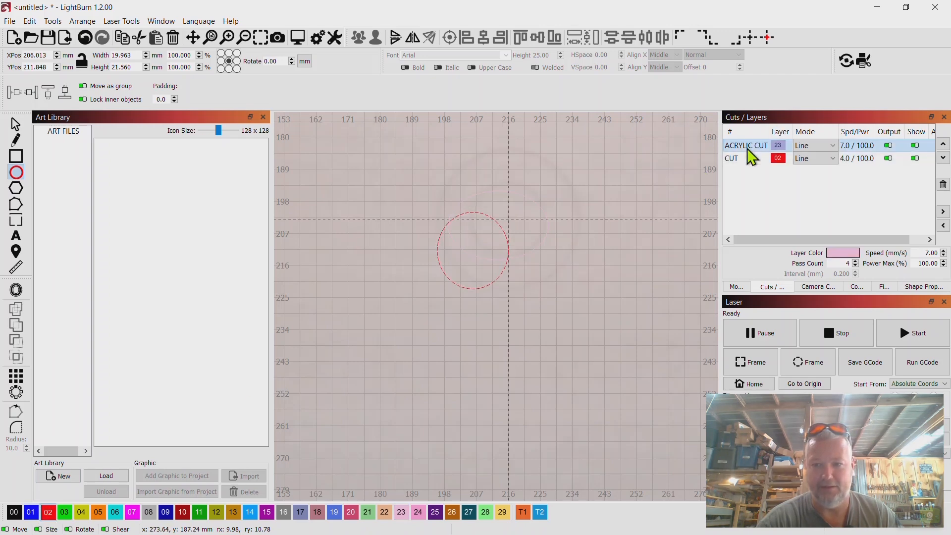
click(942, 184)
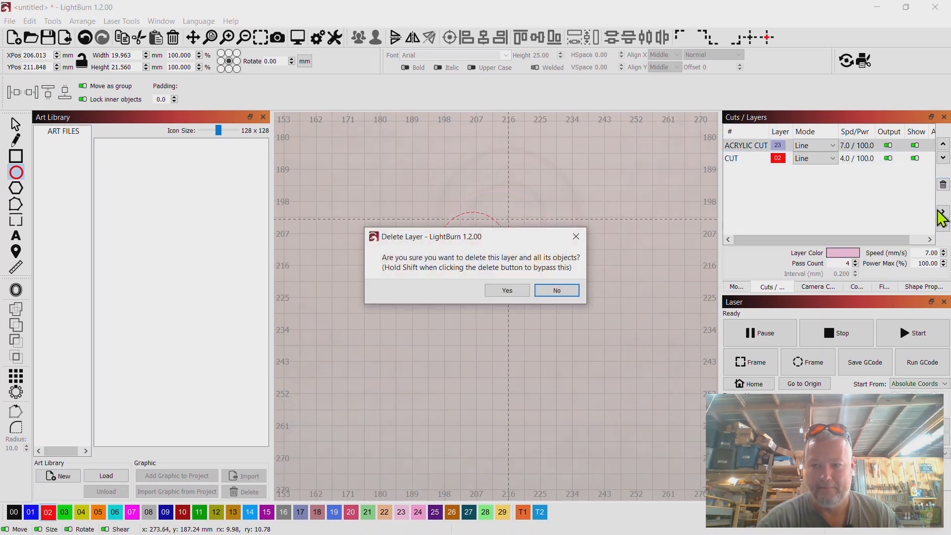
click(510, 292)
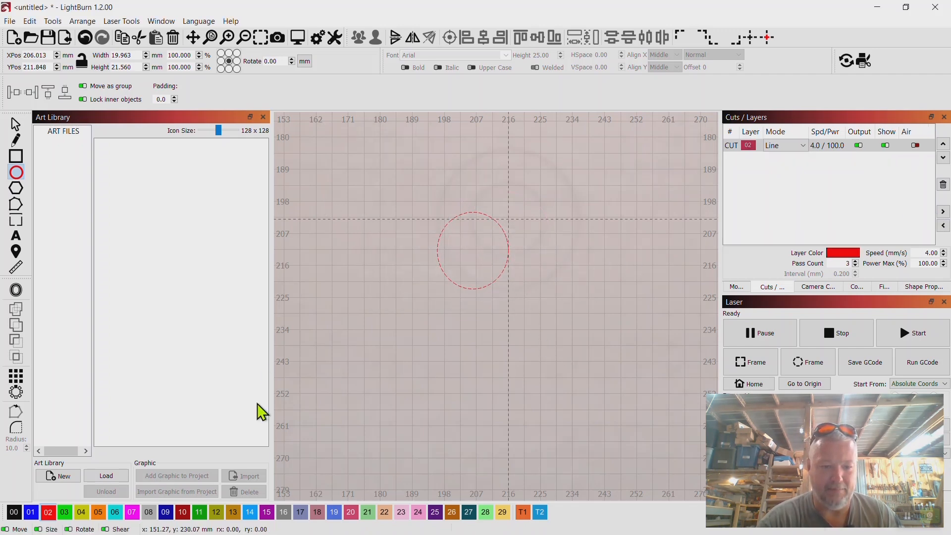
Move the drawn ellipse onto the crosshair over the burned center circles, centered at about X 216.1, Y 203.1 mm
click(16, 124)
click(438, 270)
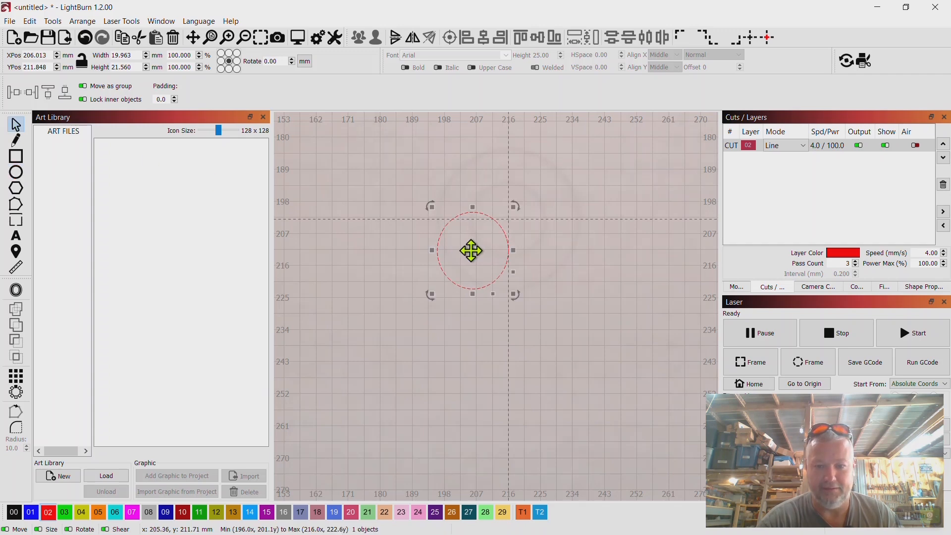
drag(471, 250, 508, 218)
scroll(508, 218, up, 5)
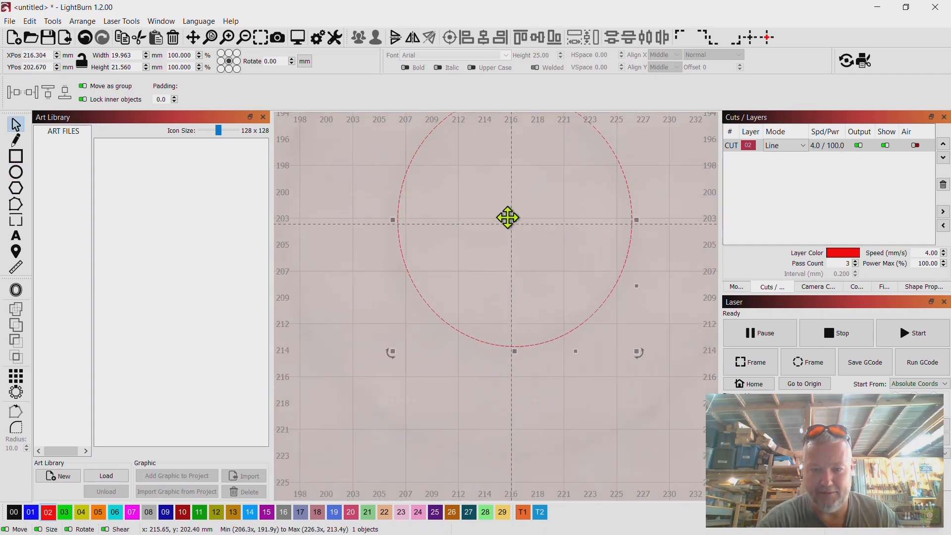
scroll(508, 218, up, 1)
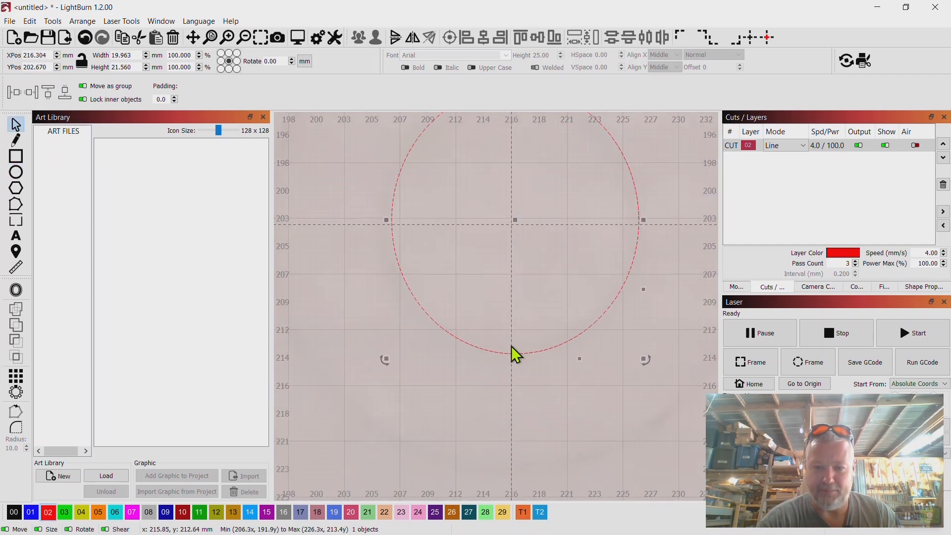
scroll(545, 262, down, 3)
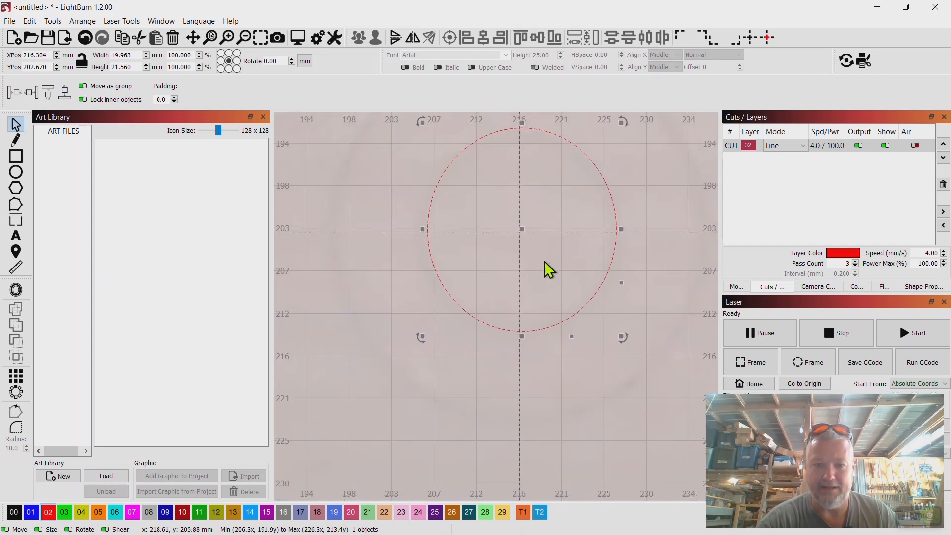
drag(521, 230, 520, 235)
Toggle the camera overlay's Fade off and on to compare the ellipse with the burned inner circle
click(815, 287)
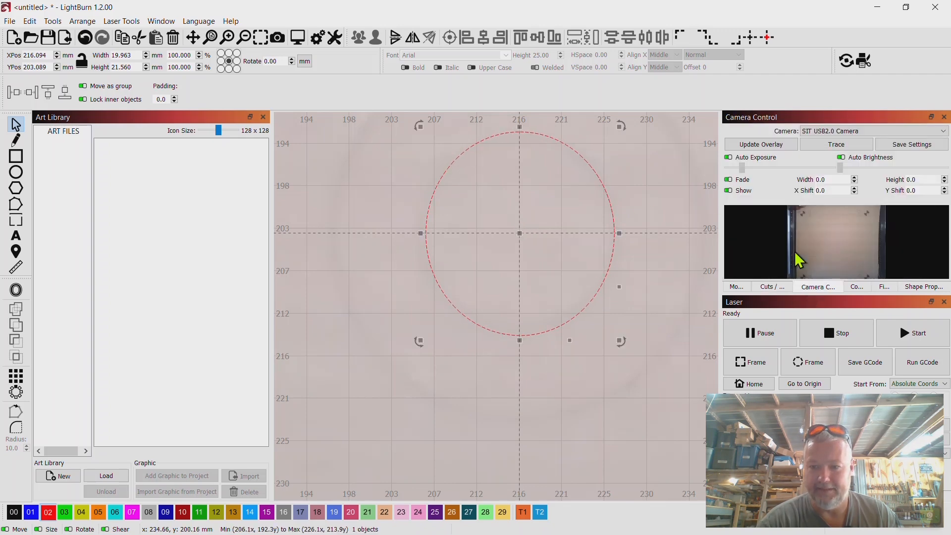
click(728, 179)
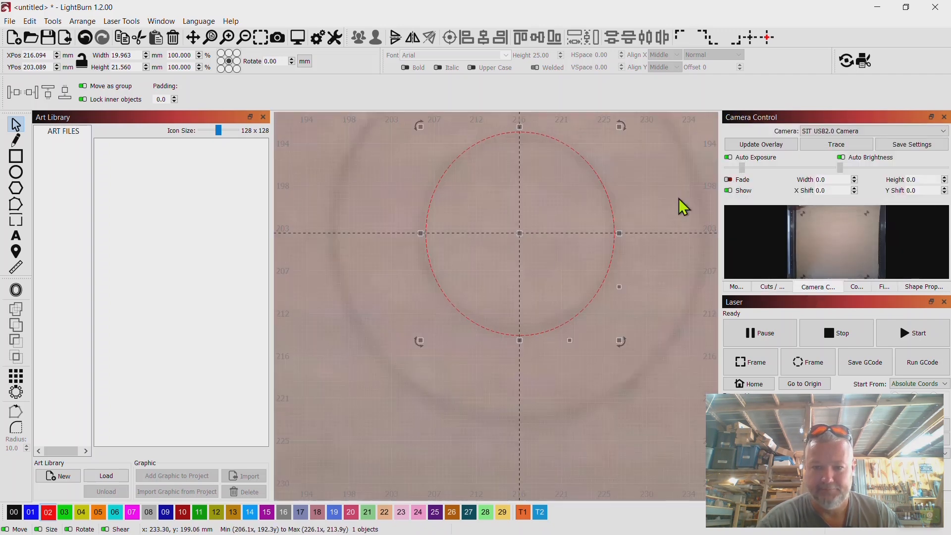
click(727, 179)
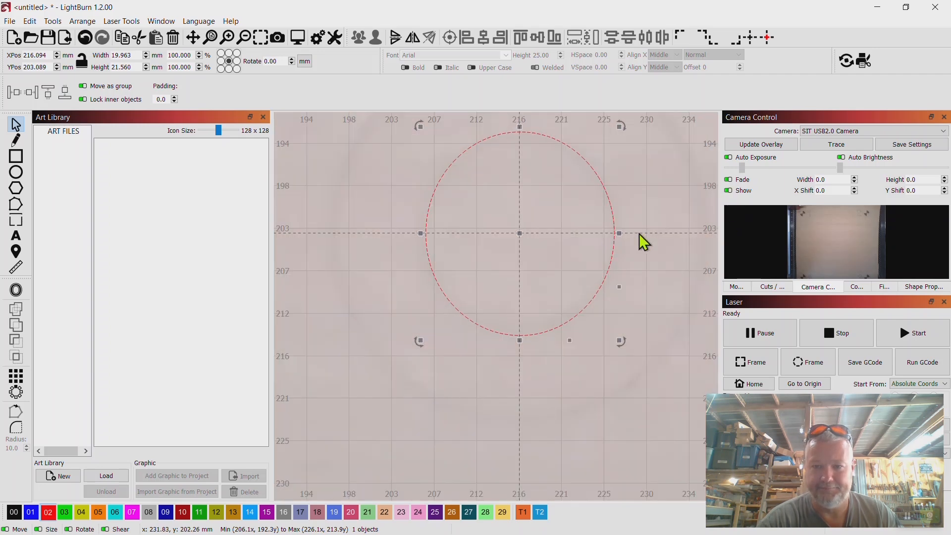
Assign the ellipse to layer 01 and start the laser job to burn its outline
scroll(605, 242, down, 6)
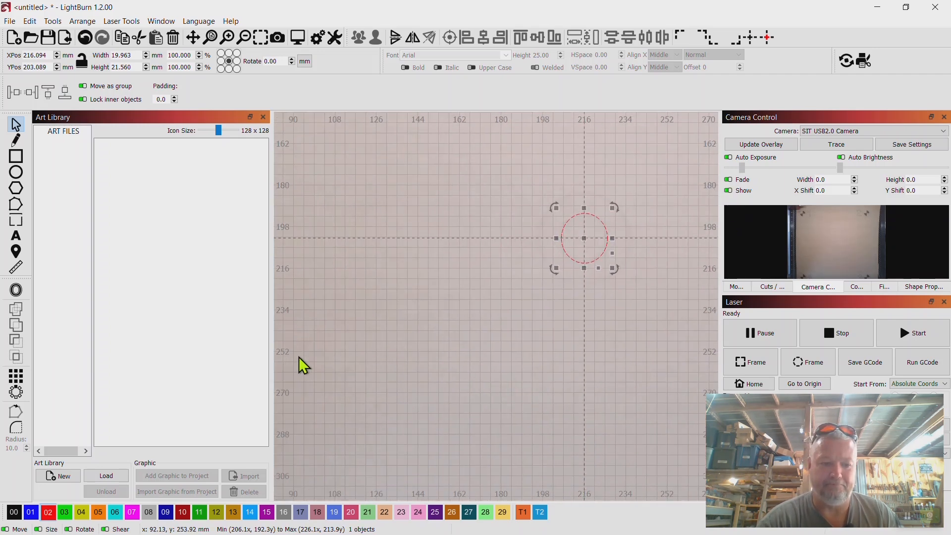
click(31, 512)
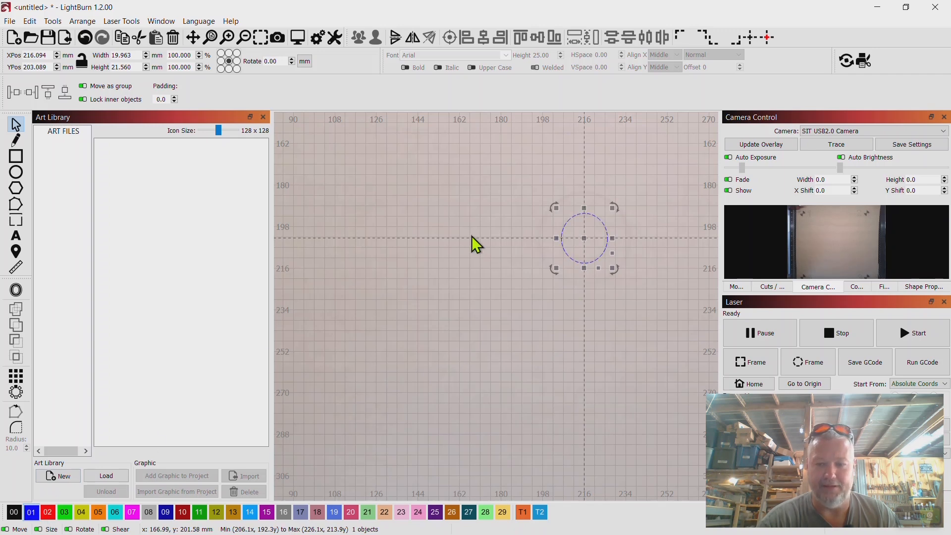
click(630, 311)
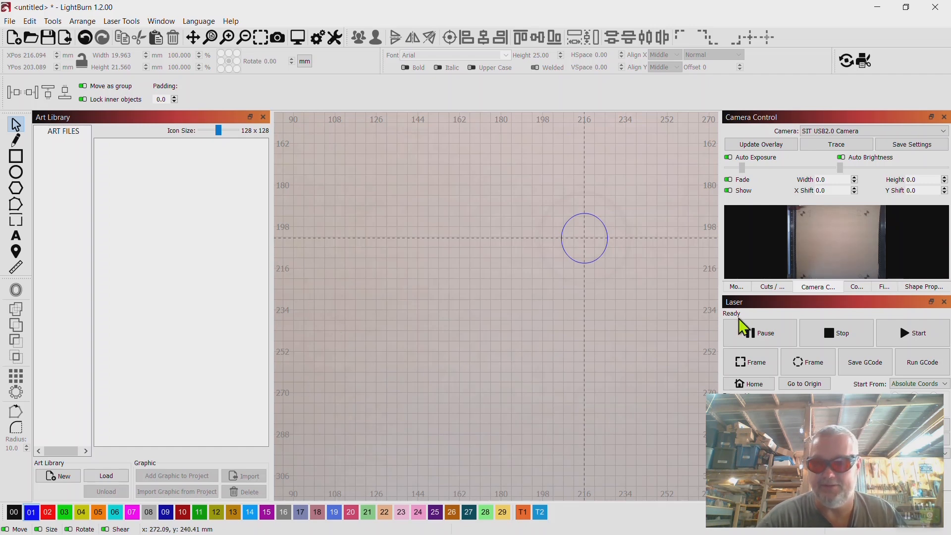
click(905, 330)
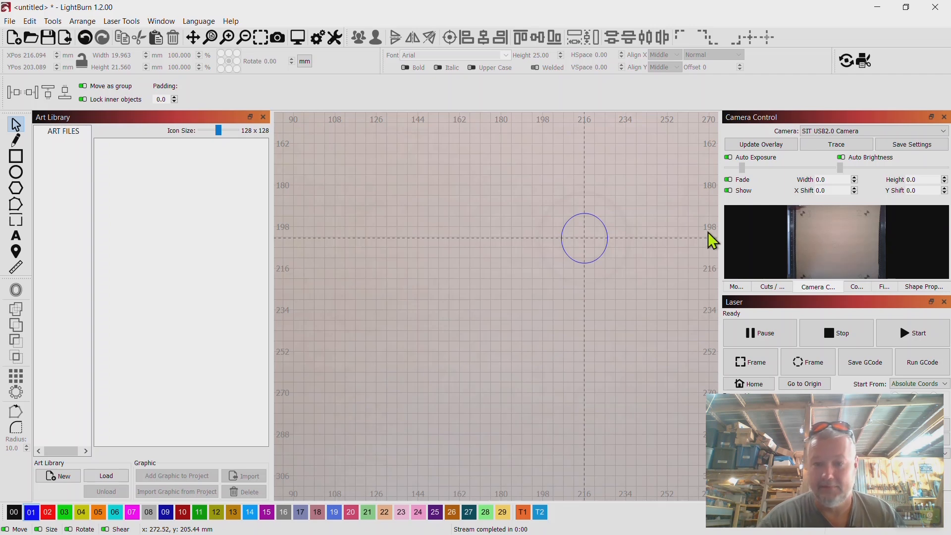
Update the camera overlay and compare the newly burned outline with the drawn ellipse
click(770, 146)
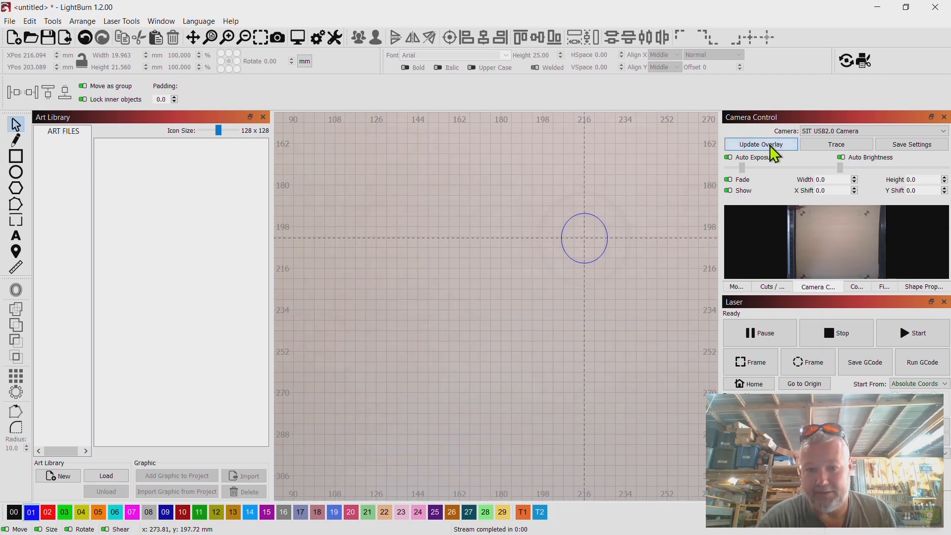
scroll(592, 255, up, 3)
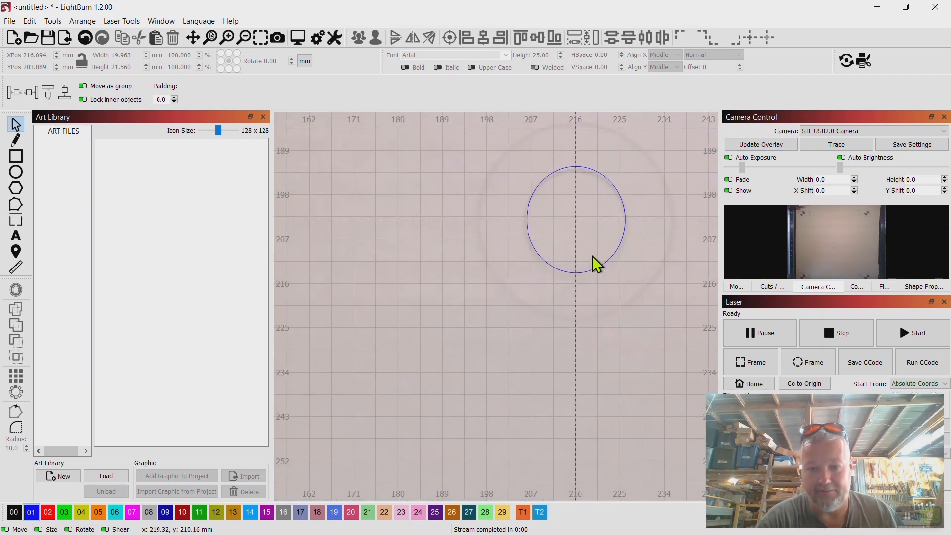
scroll(592, 256, down, 3)
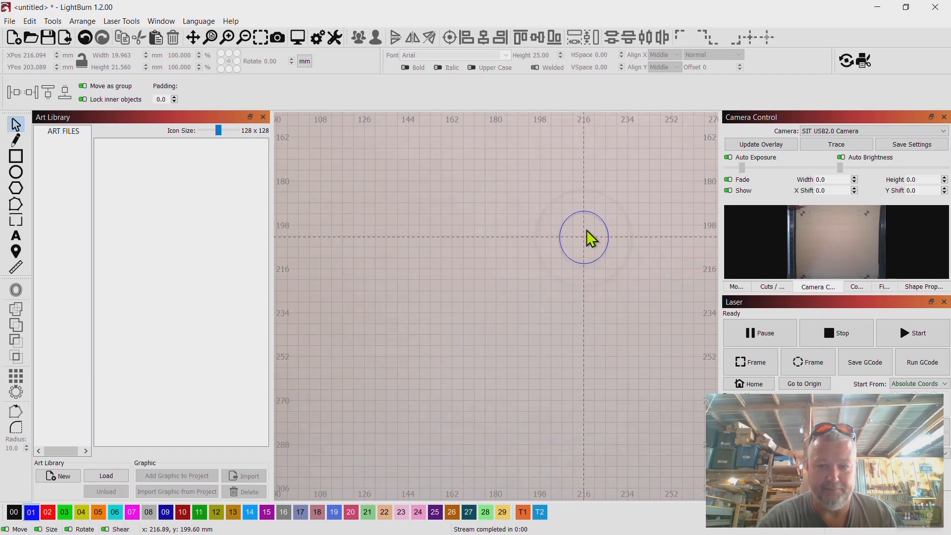
Assign the ellipse to the fill layer 00 and start the laser job to burn it as a solid
click(566, 225)
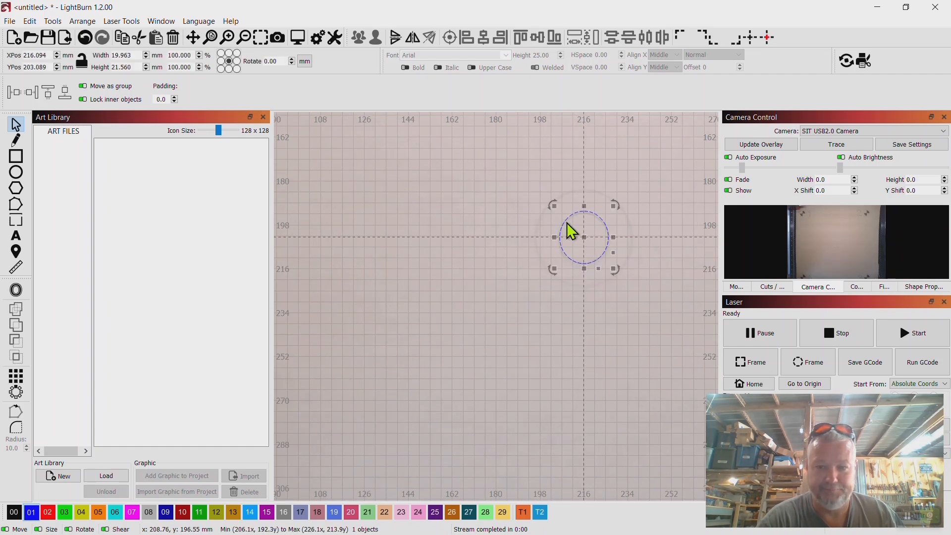
click(12, 513)
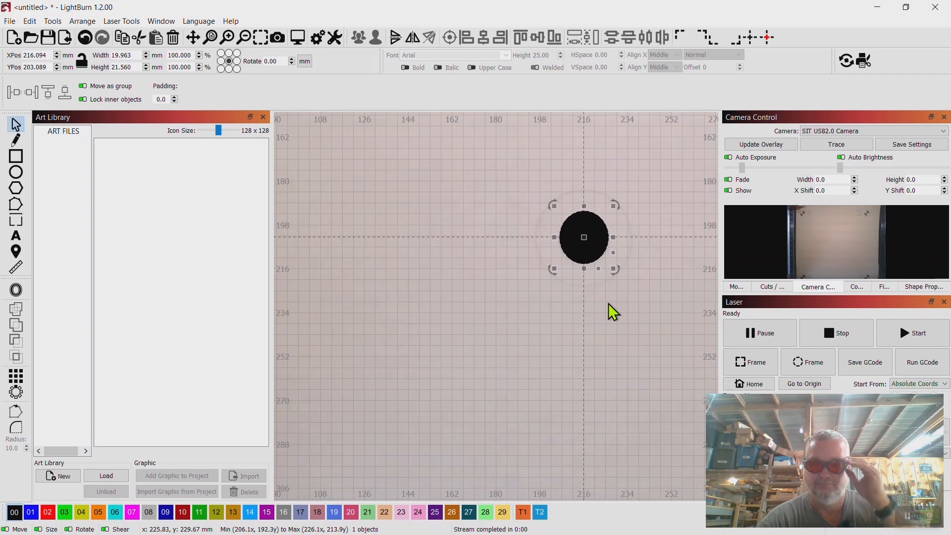
click(916, 334)
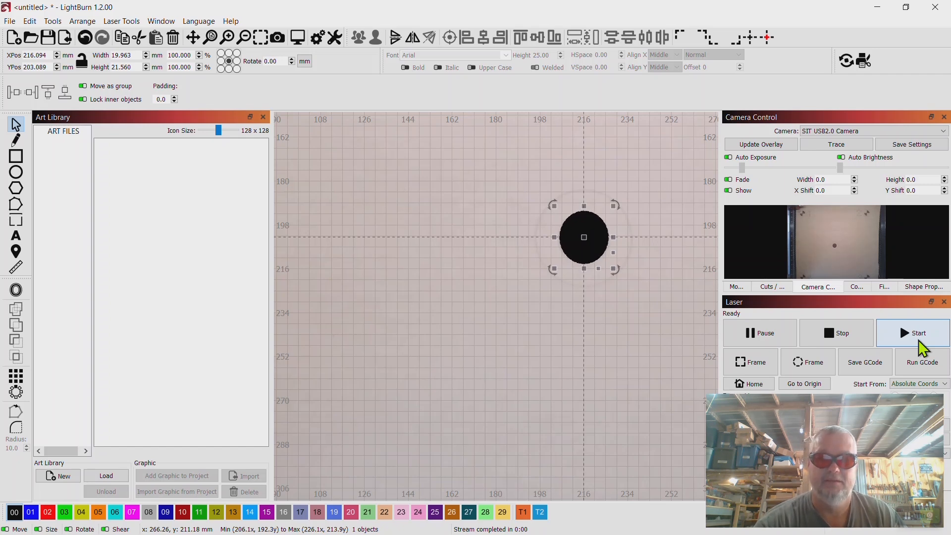
Toggle layer 00's visibility to compare the filled ellipse with its burned mark in the camera overlay
scroll(611, 297, down, 5)
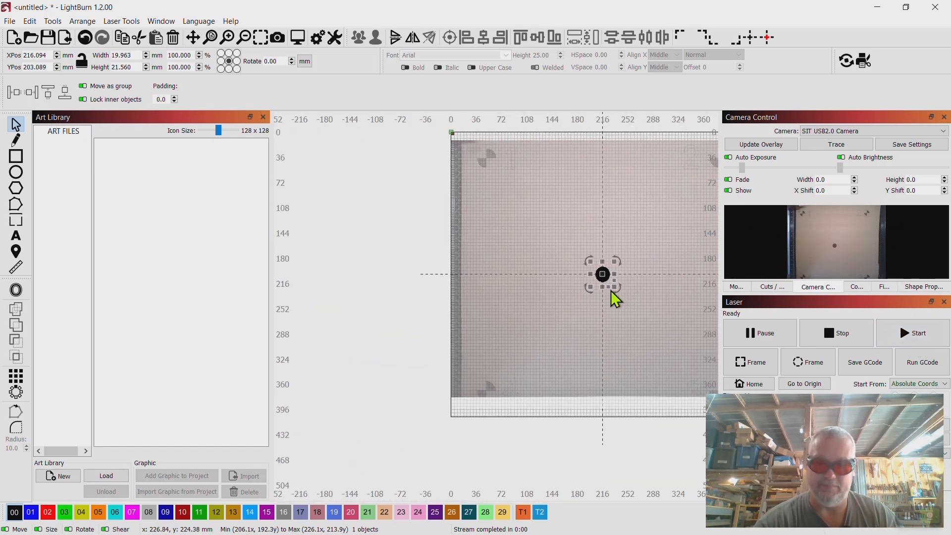
drag(628, 308, 516, 323)
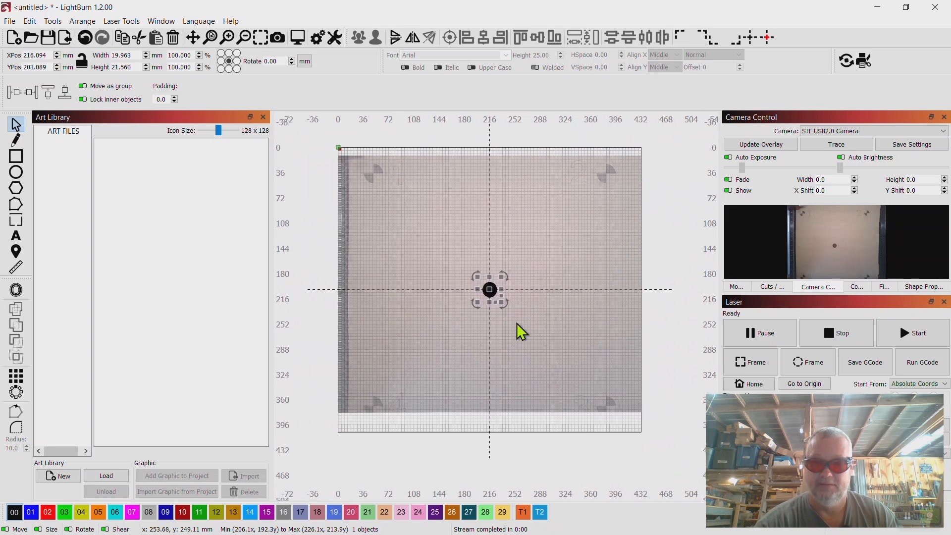
click(555, 263)
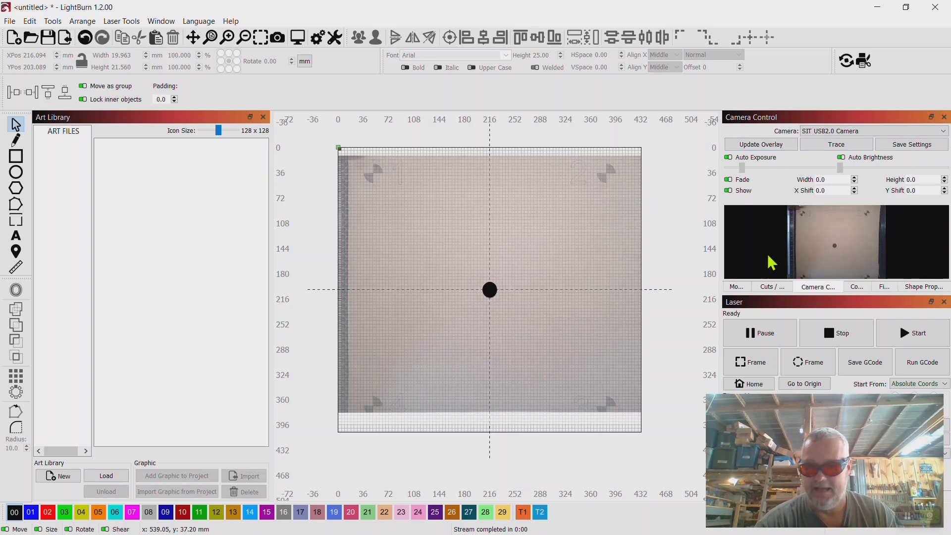
click(771, 287)
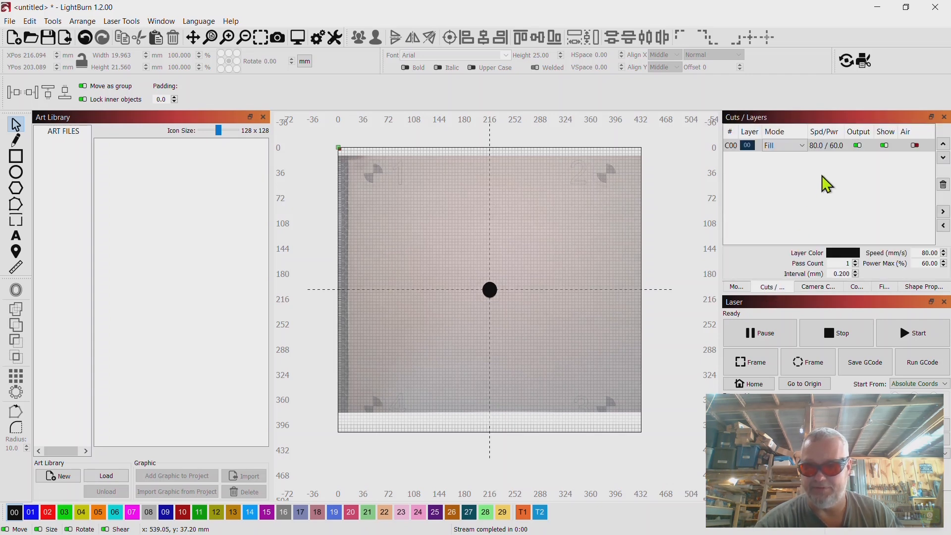
click(884, 146)
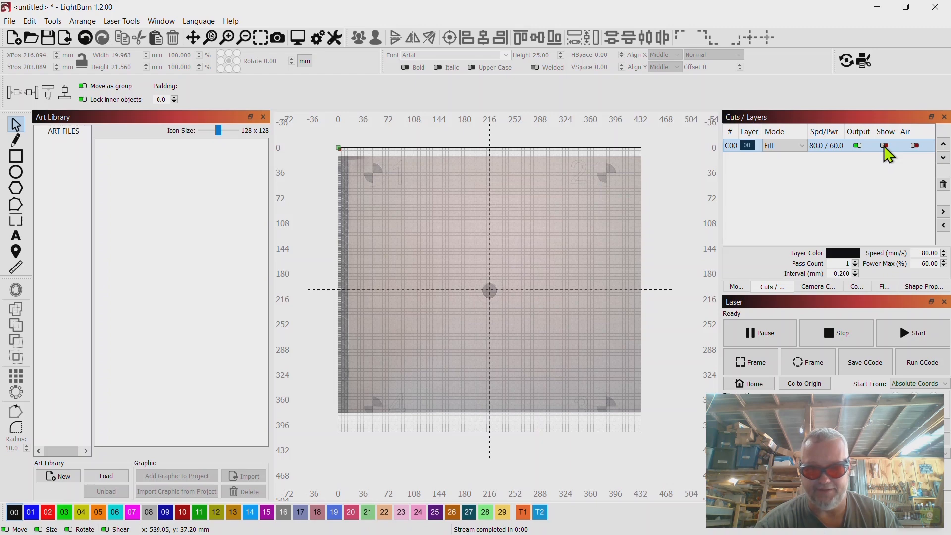
click(884, 145)
click(884, 146)
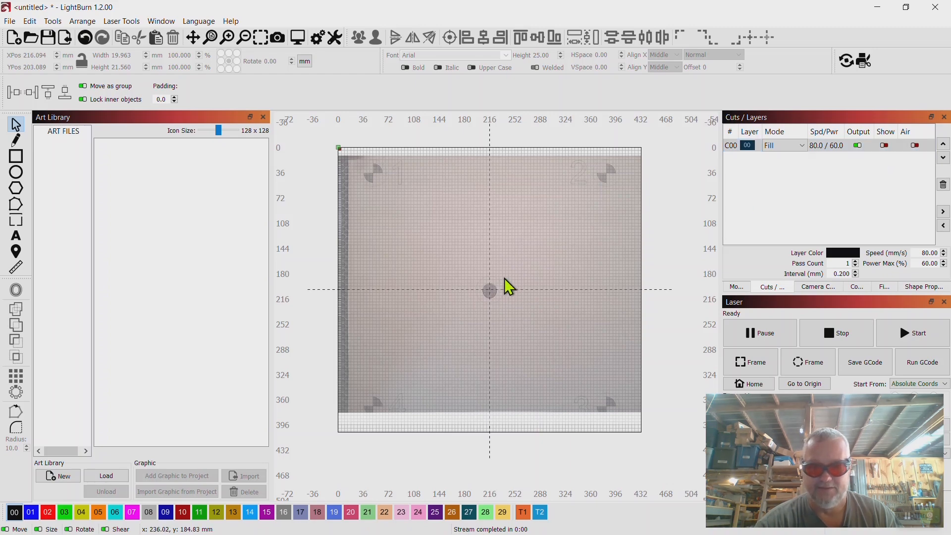
scroll(508, 287, up, 4)
scroll(504, 278, up, 2)
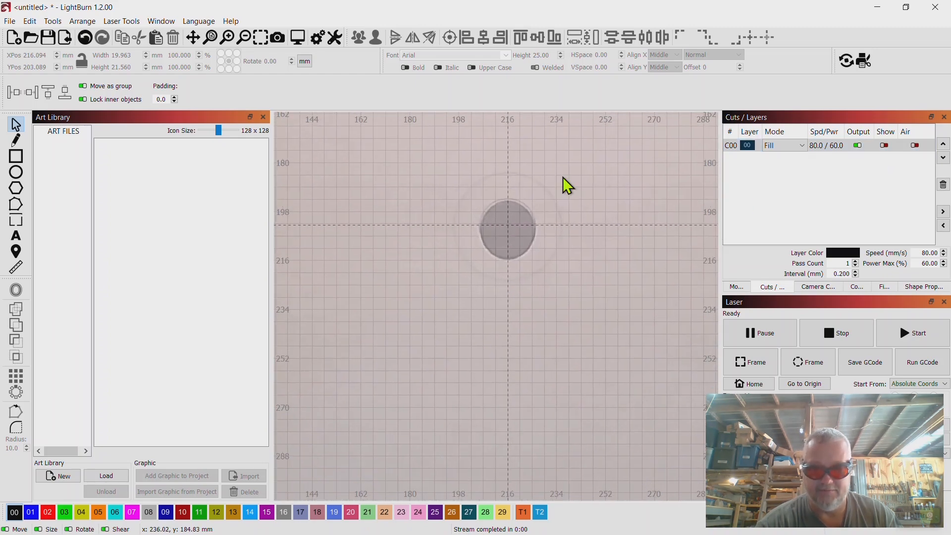
scroll(530, 226, up, 3)
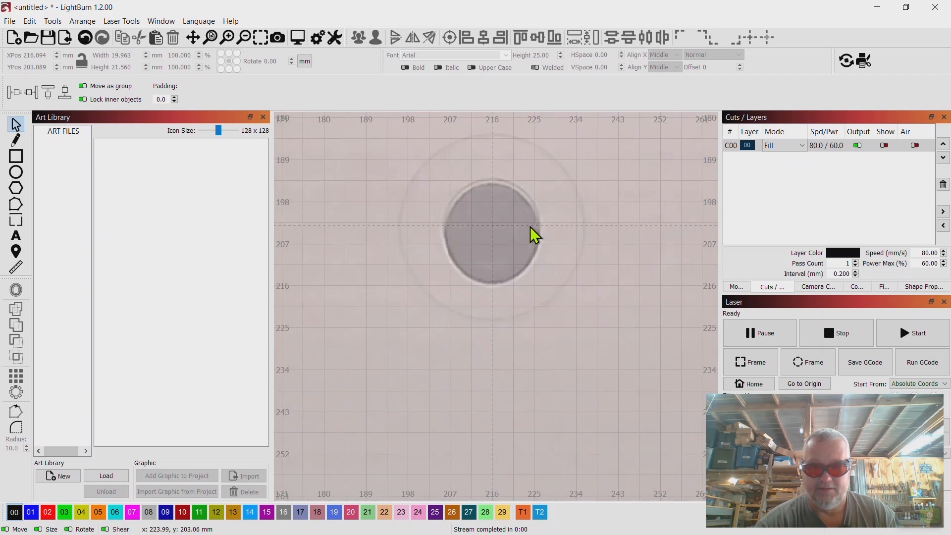
click(885, 147)
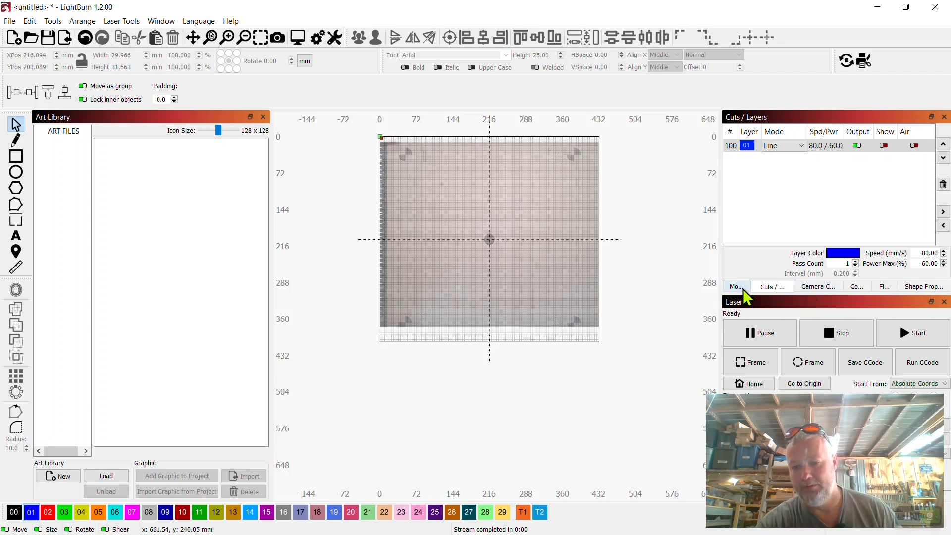
Update the camera overlay to capture the round disc placed on the bed and examine the disc up close
click(816, 286)
click(783, 142)
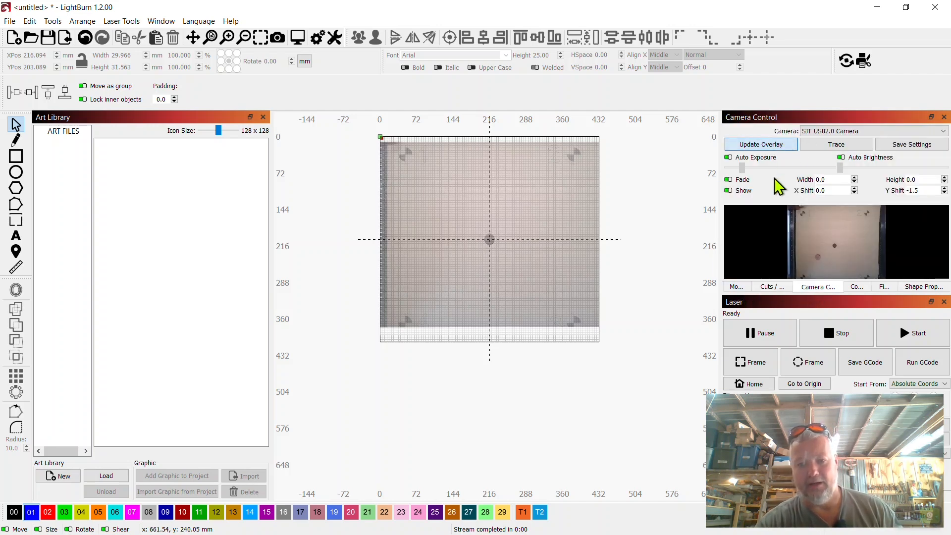
scroll(444, 272, up, 10)
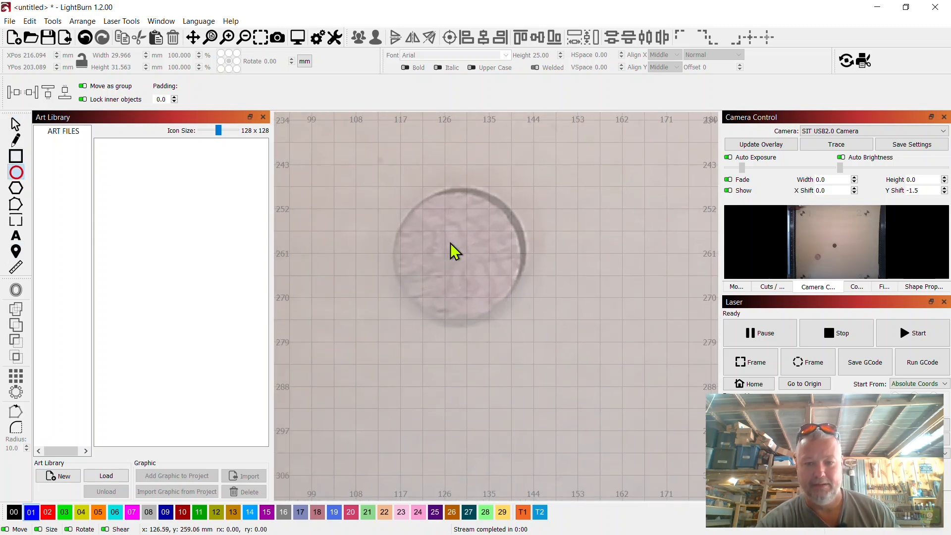
Draw a small ellipse about 5.5 by 6.4 mm near the disc's center and turn on layer 01's visibility
drag(449, 238, 477, 273)
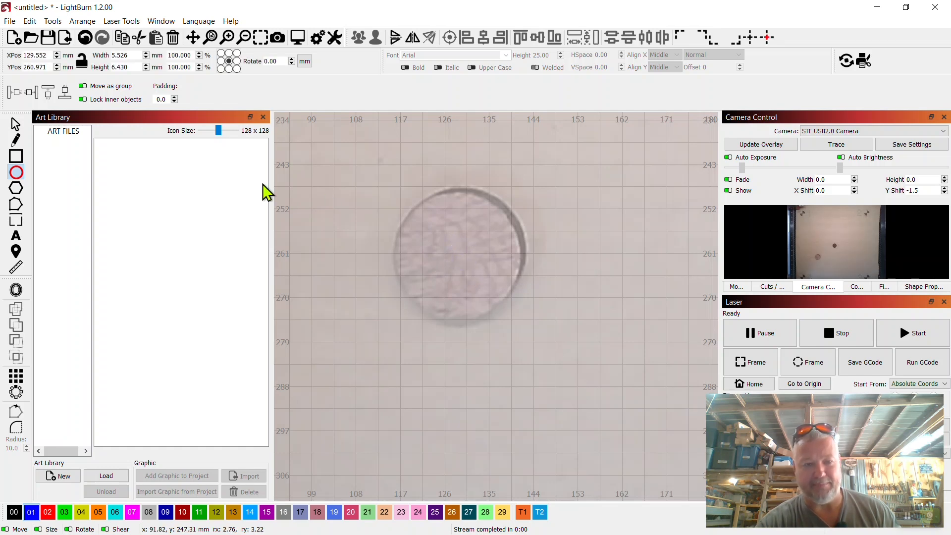
click(772, 287)
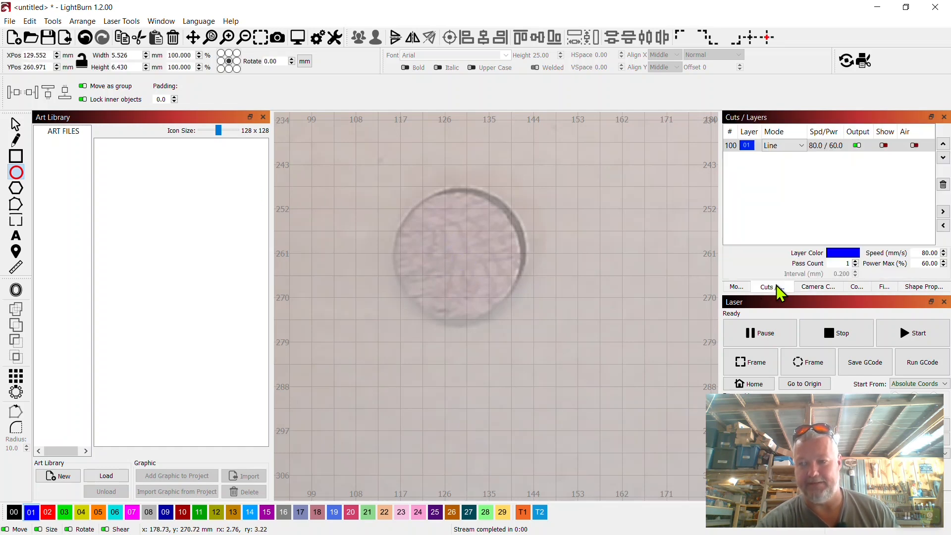
click(885, 146)
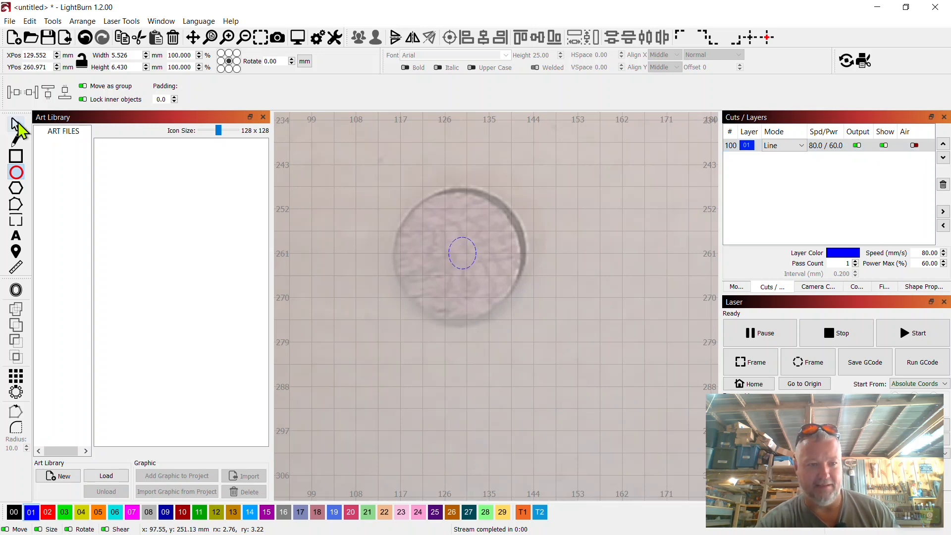
click(16, 123)
drag(463, 253, 456, 253)
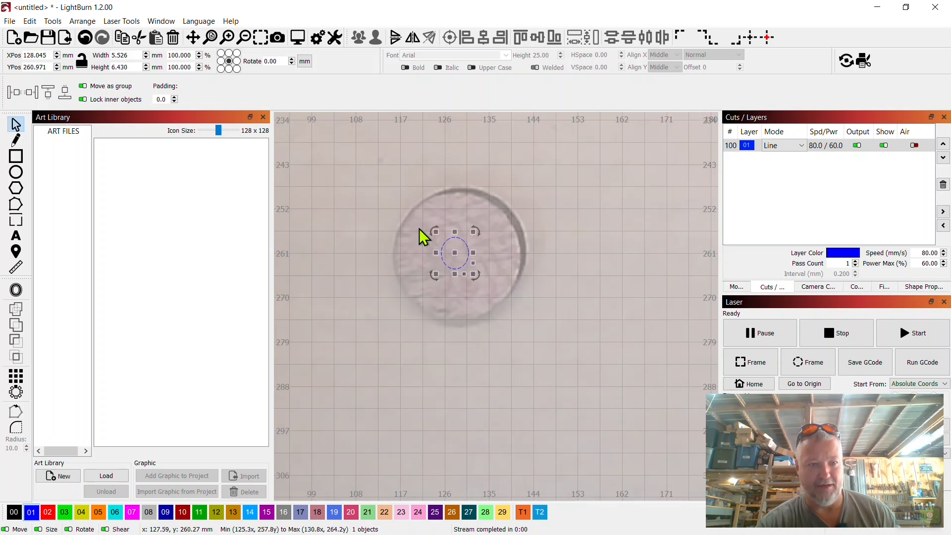
Set the small ellipse's height and width to 5 mm each to make it a circle
drag(131, 66, 92, 66)
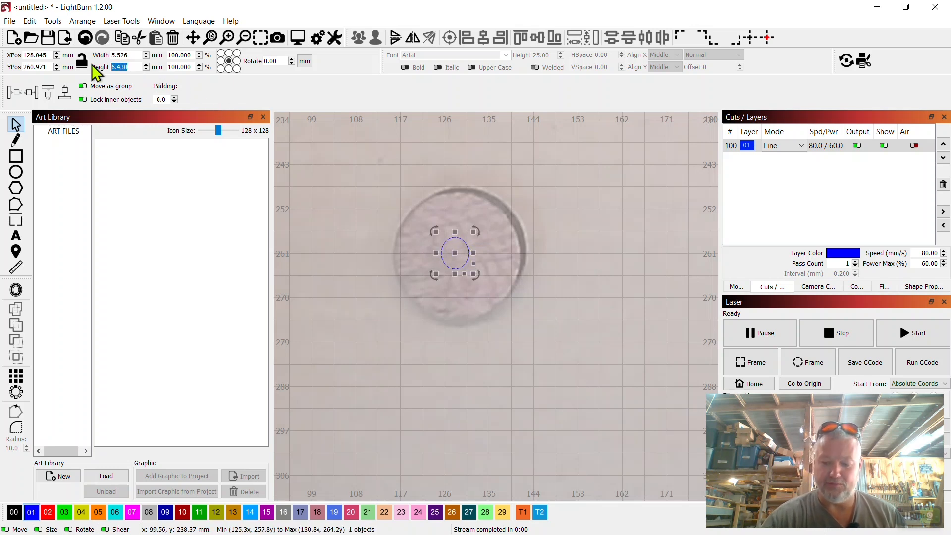
text(5)
click(139, 56)
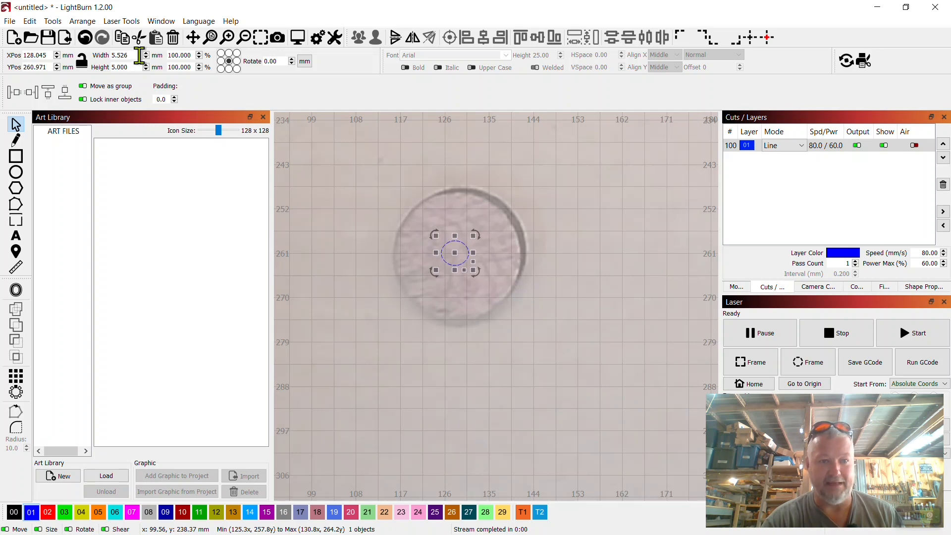
drag(140, 55, 102, 49)
text(5)
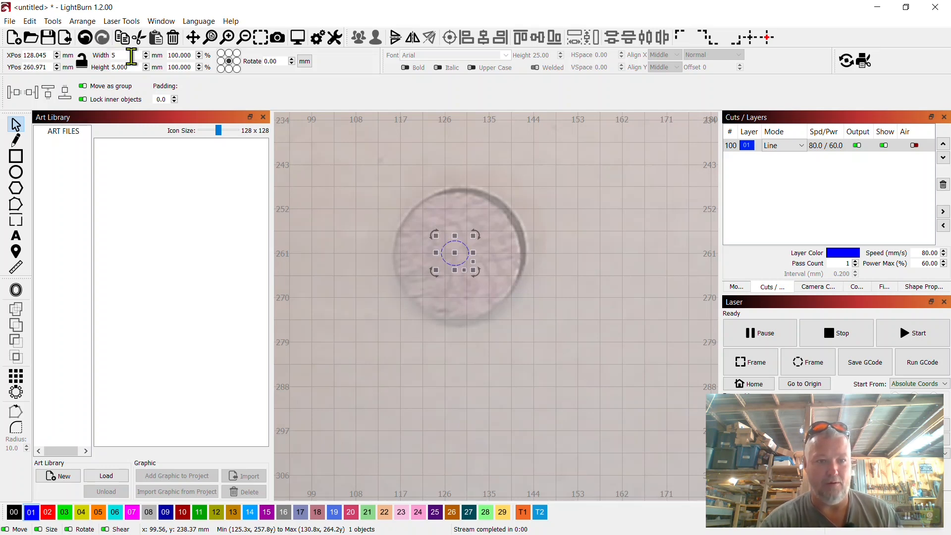
key(Return)
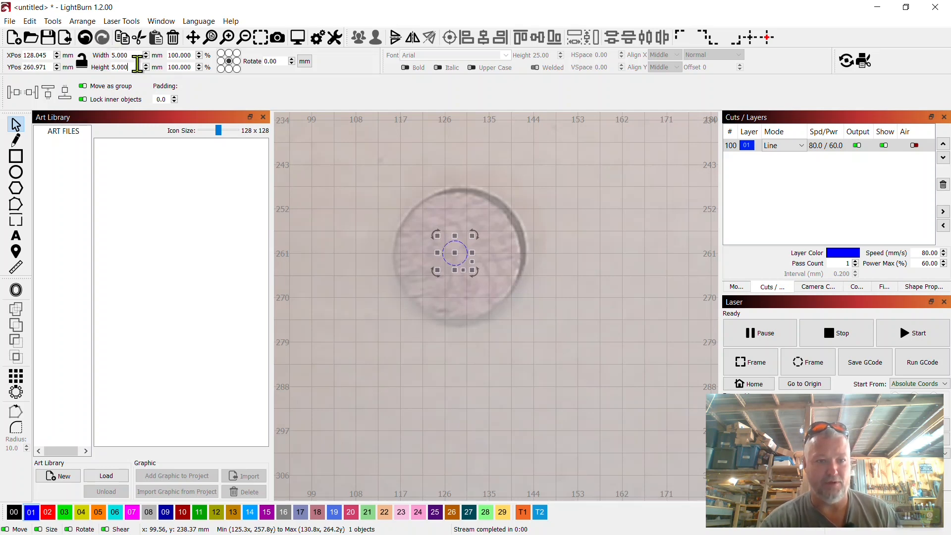
Nudge the 5 mm circle to about X 128.6 mm, Y 261.2 mm to center it on the disc
click(303, 223)
click(467, 254)
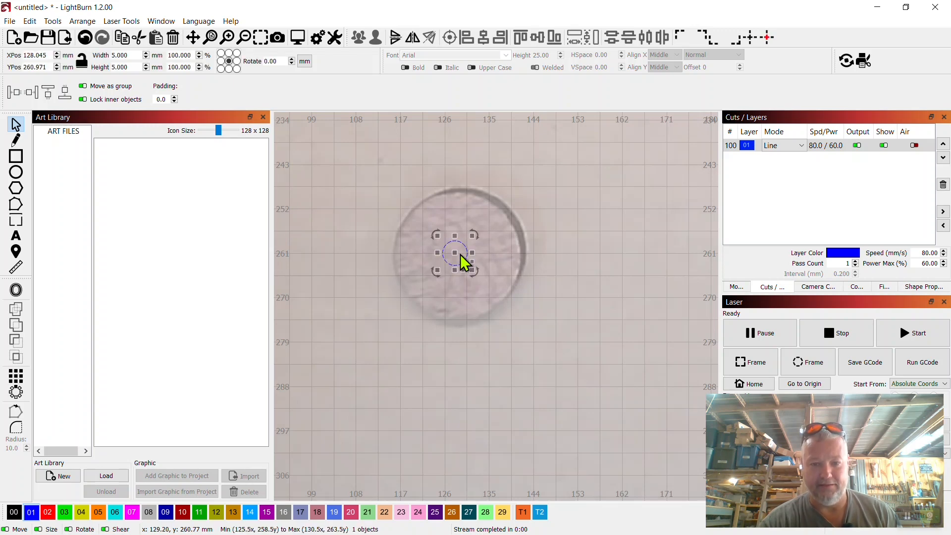
drag(457, 254, 459, 254)
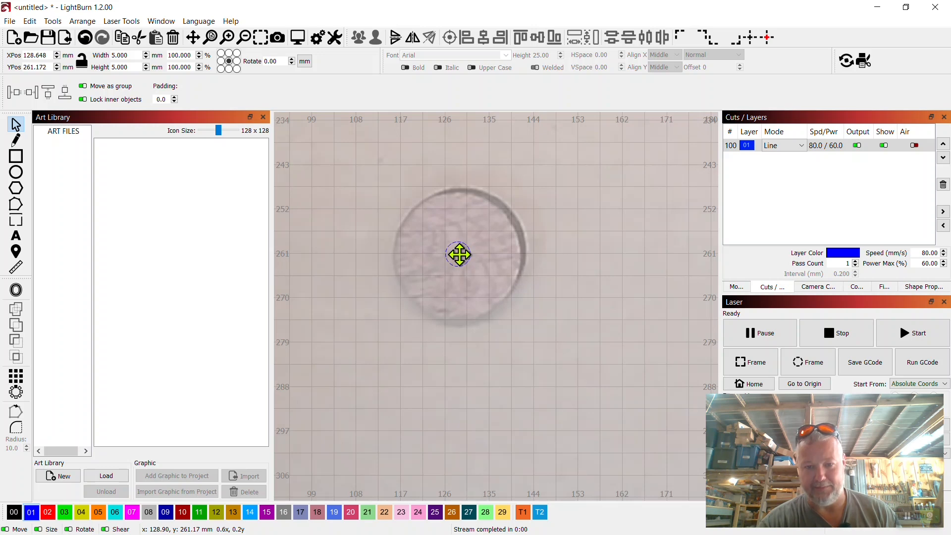
click(581, 253)
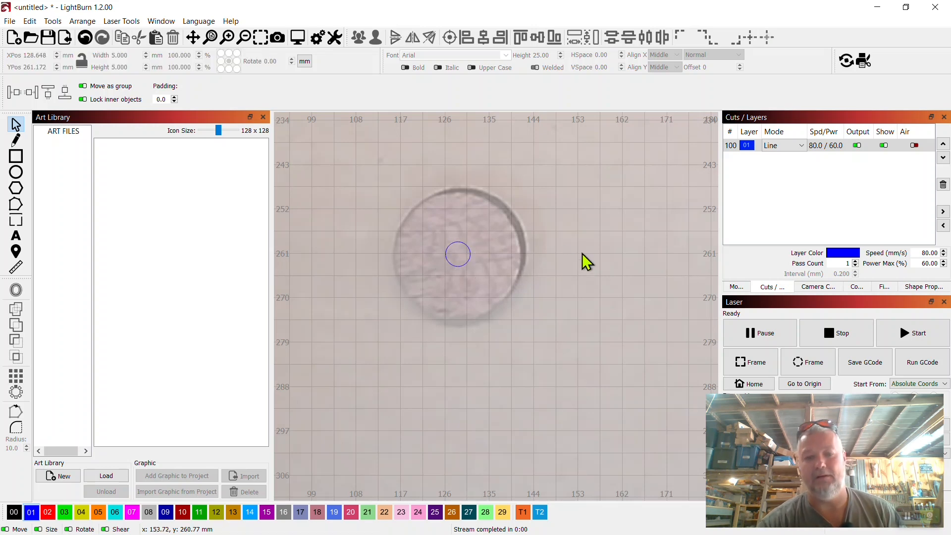
Assign the small circle on the disc to the fill layer 00 and start the laser job
scroll(581, 254, down, 5)
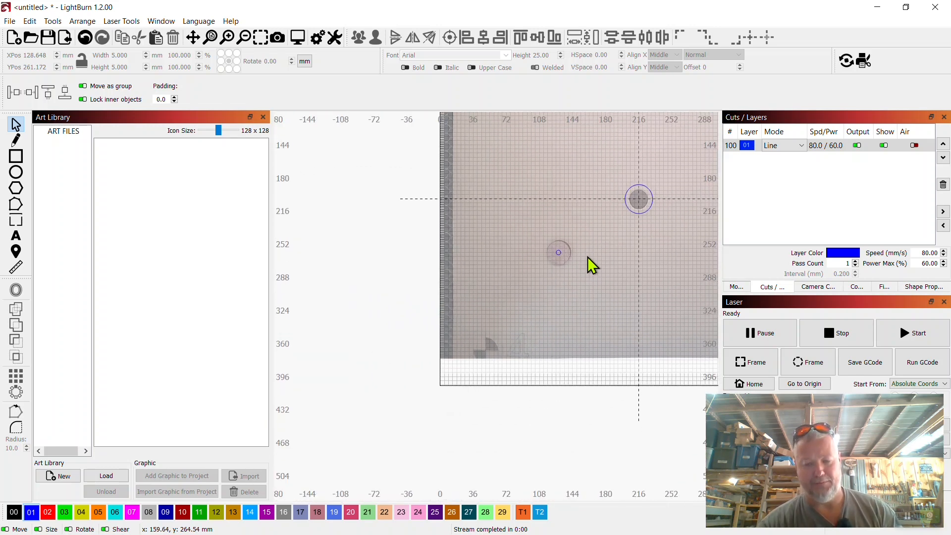
drag(588, 256, 525, 285)
scroll(504, 282, up, 5)
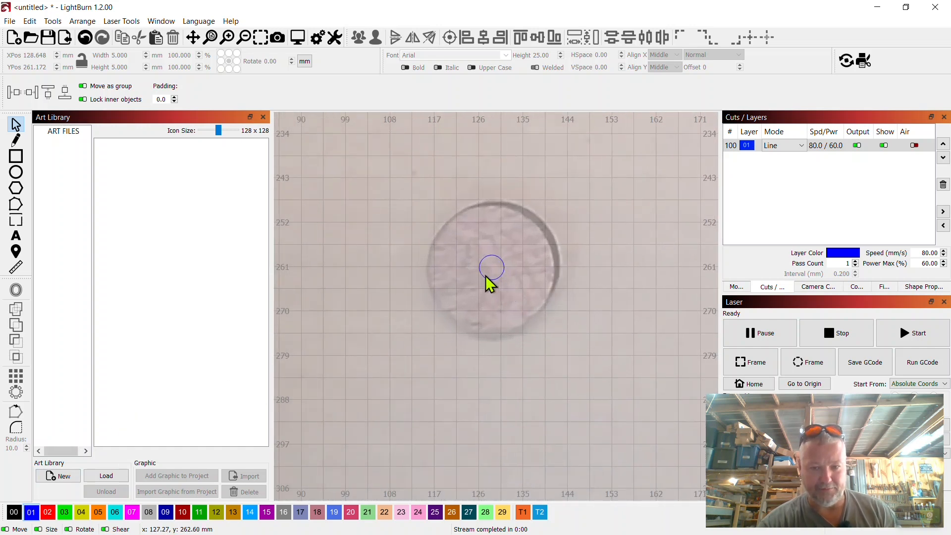
click(489, 281)
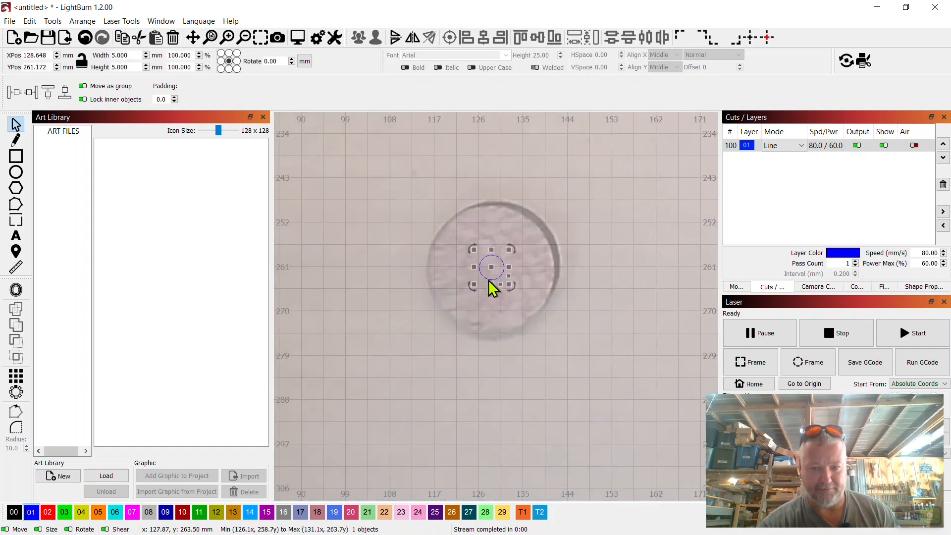
click(15, 512)
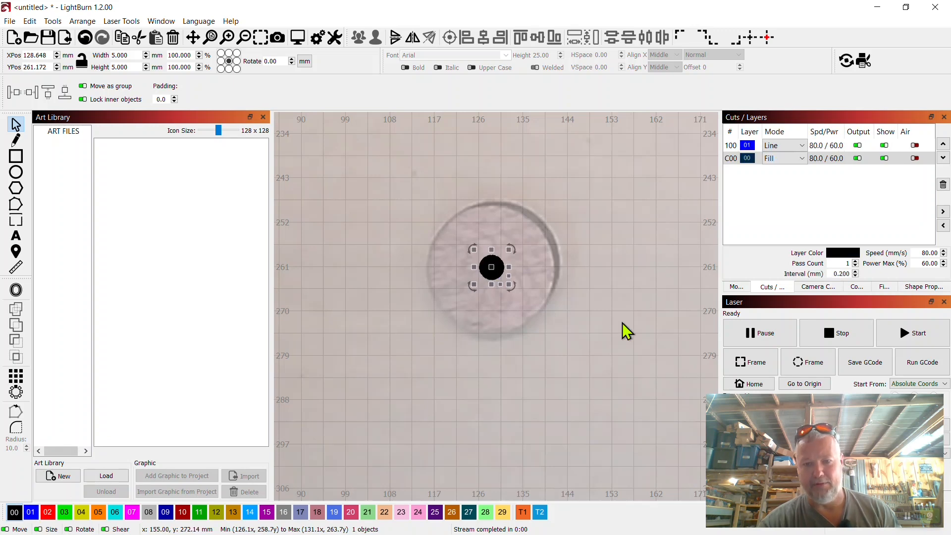
click(622, 323)
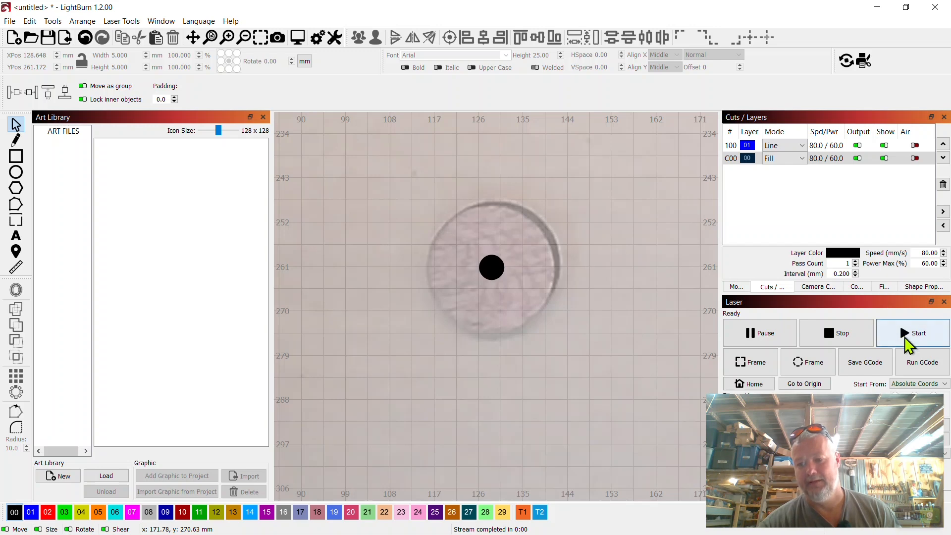
scroll(610, 313, down, 8)
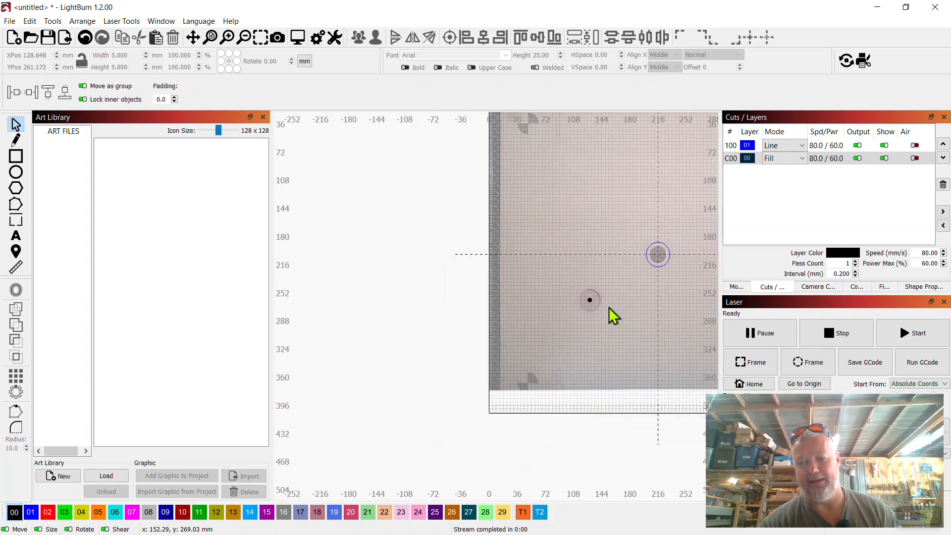
click(914, 341)
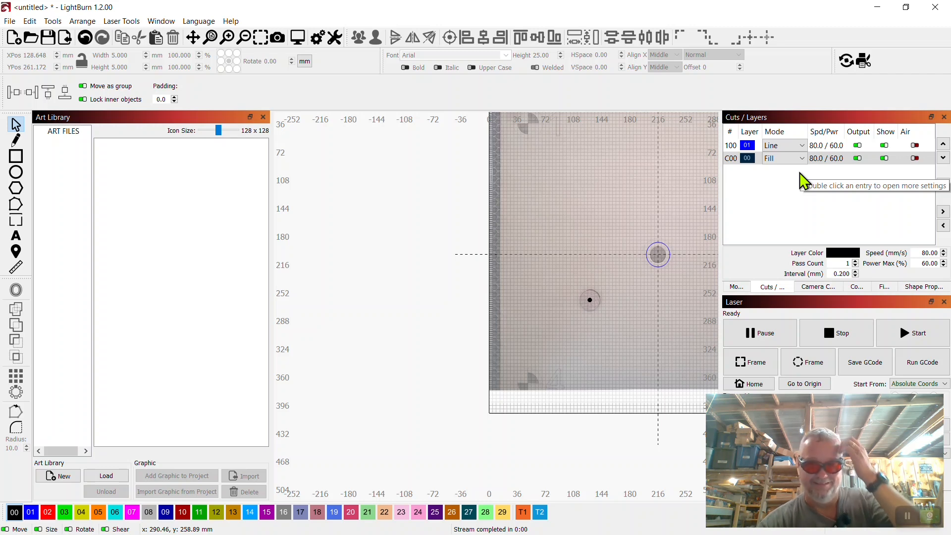
Delete the large ellipse at the bed center and update the camera overlay
click(671, 253)
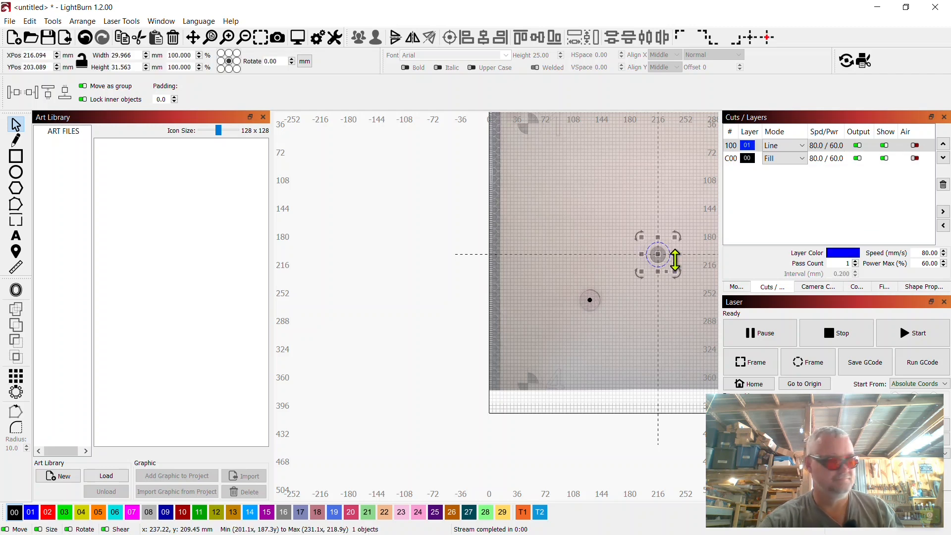
key(Delete)
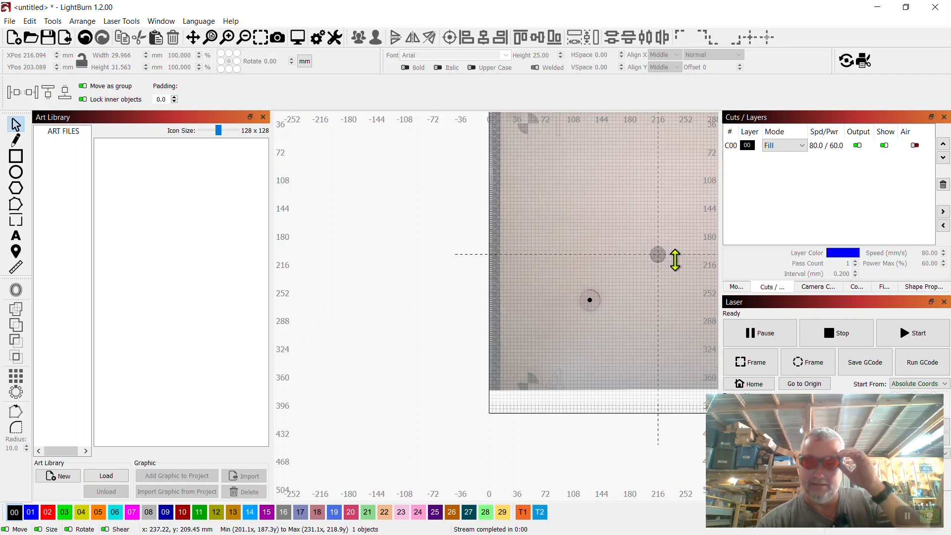
click(823, 289)
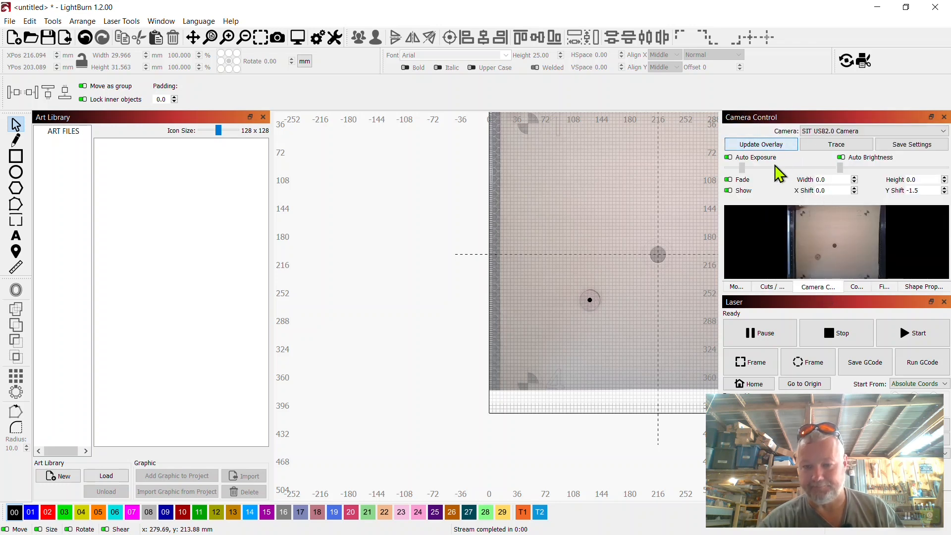
click(775, 144)
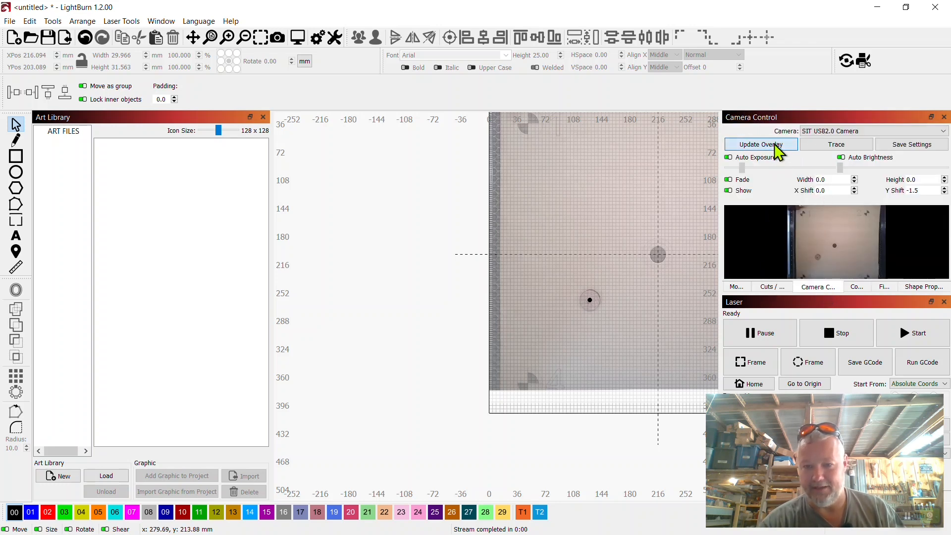
Compare the burned mark on the disc with the filled circle up close and against the whole bed
scroll(582, 284, up, 8)
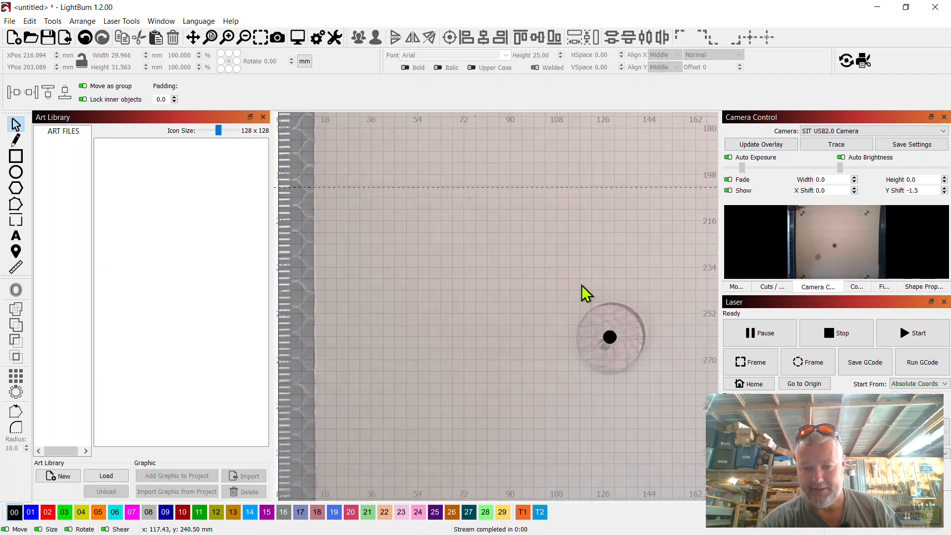
drag(620, 333, 501, 242)
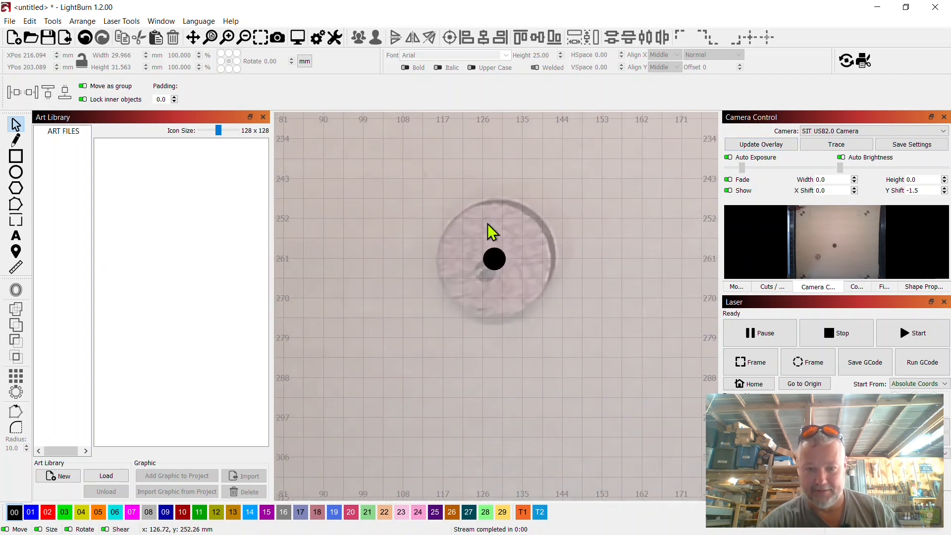
scroll(483, 268, up, 5)
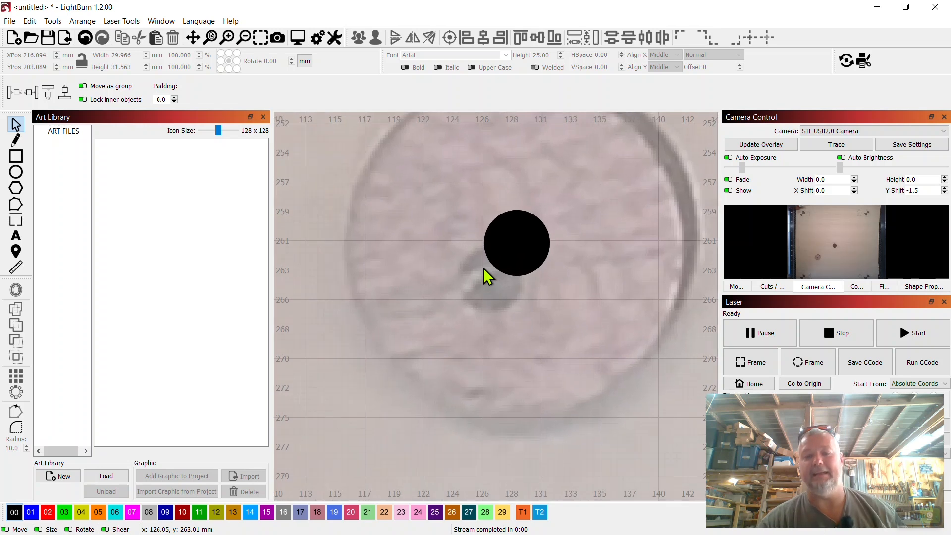
scroll(527, 284, down, 2)
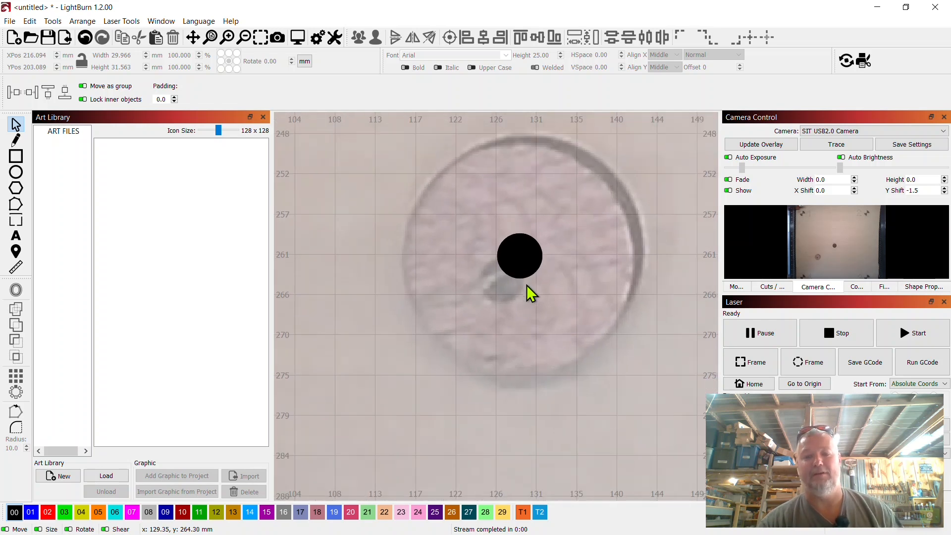
click(534, 257)
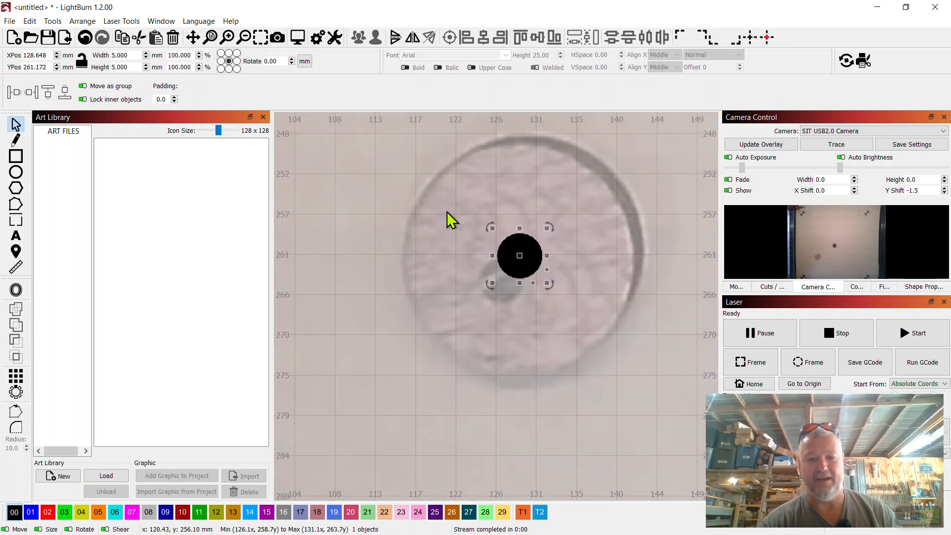
scroll(533, 283, down, 4)
scroll(531, 278, down, 4)
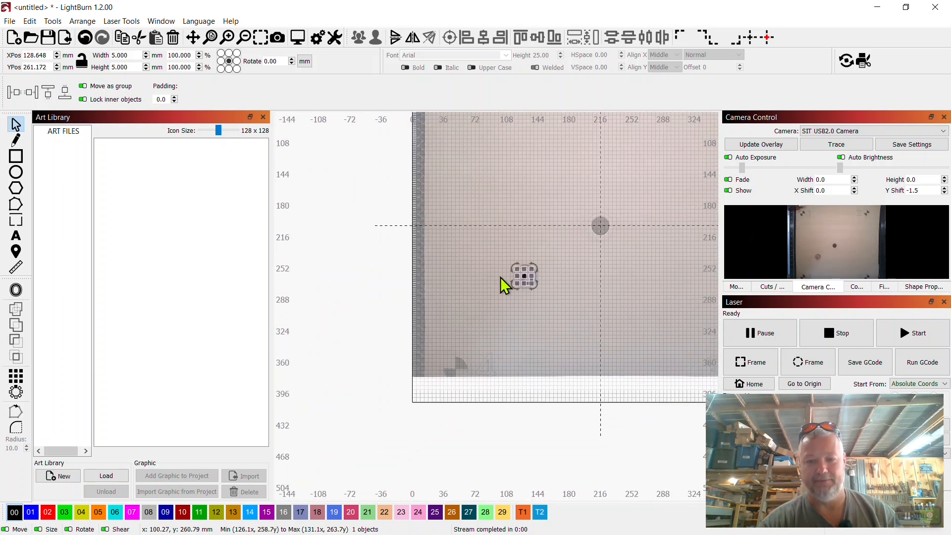
click(564, 295)
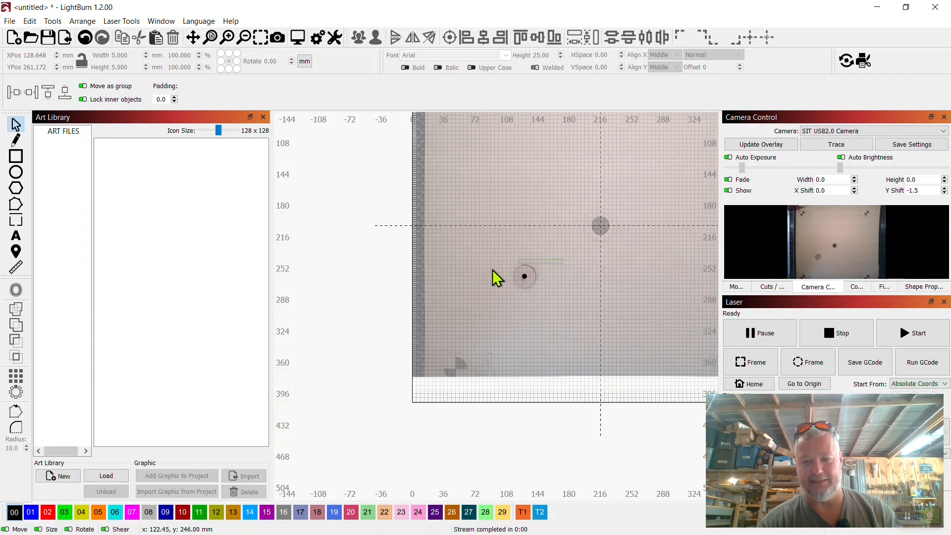
drag(578, 257, 491, 306)
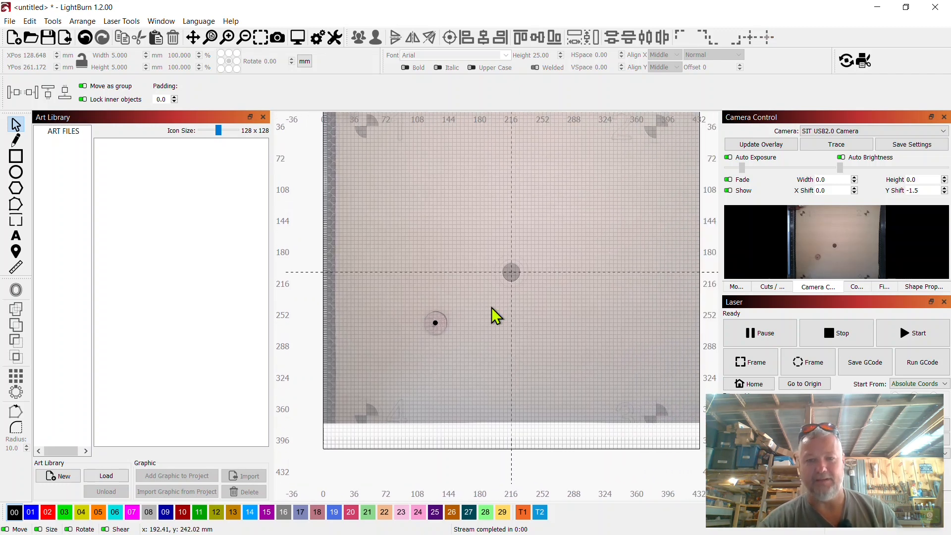
scroll(492, 308, down, 1)
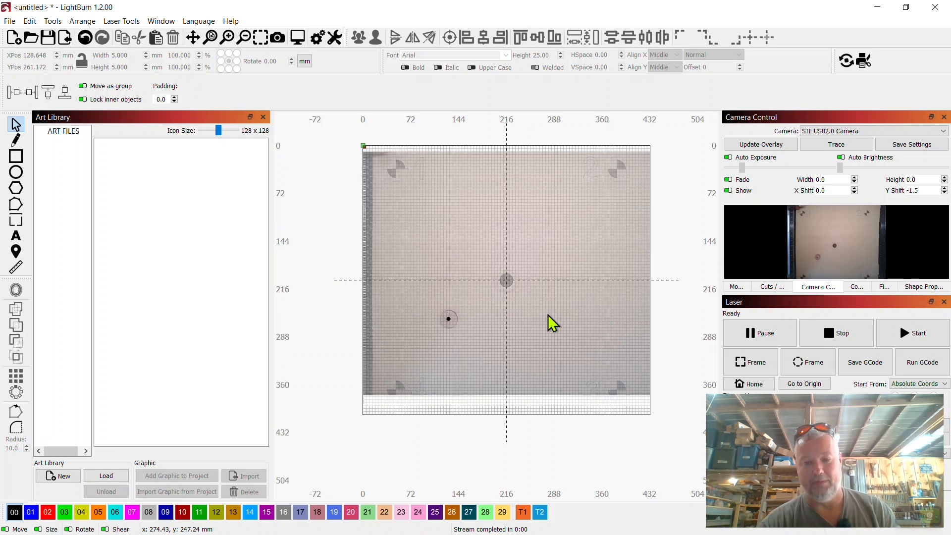
scroll(474, 336, up, 3)
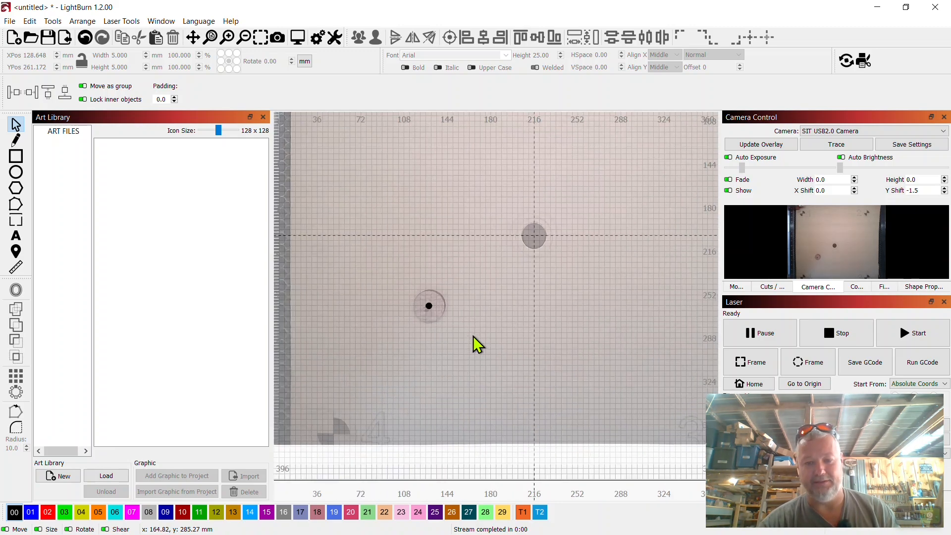